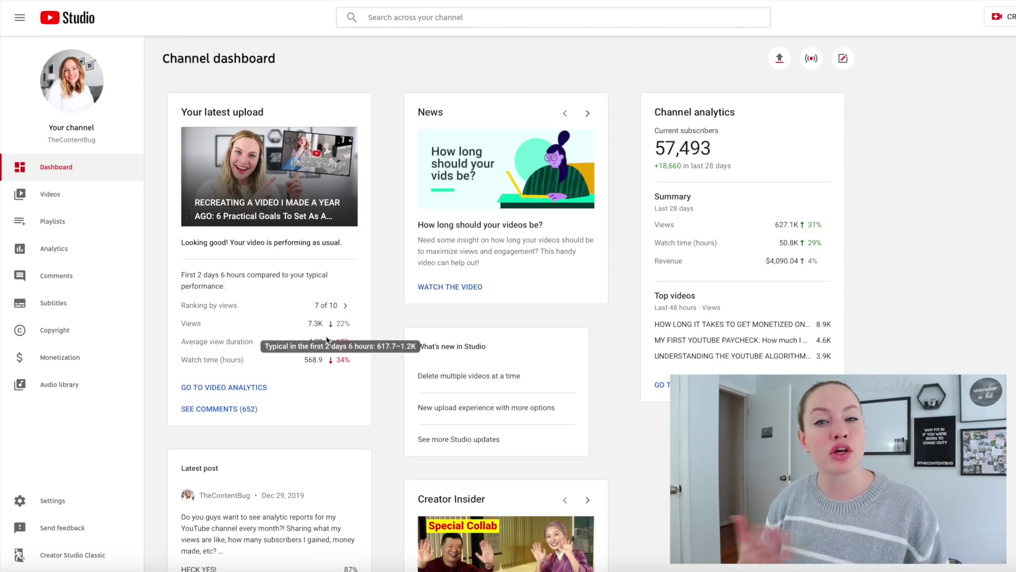
Step: Check the latest upload's ranking, then open Channel analytics for last week (Jan 12–19, 2020)
{"action": "left_click", "coordinate": [337, 309]}
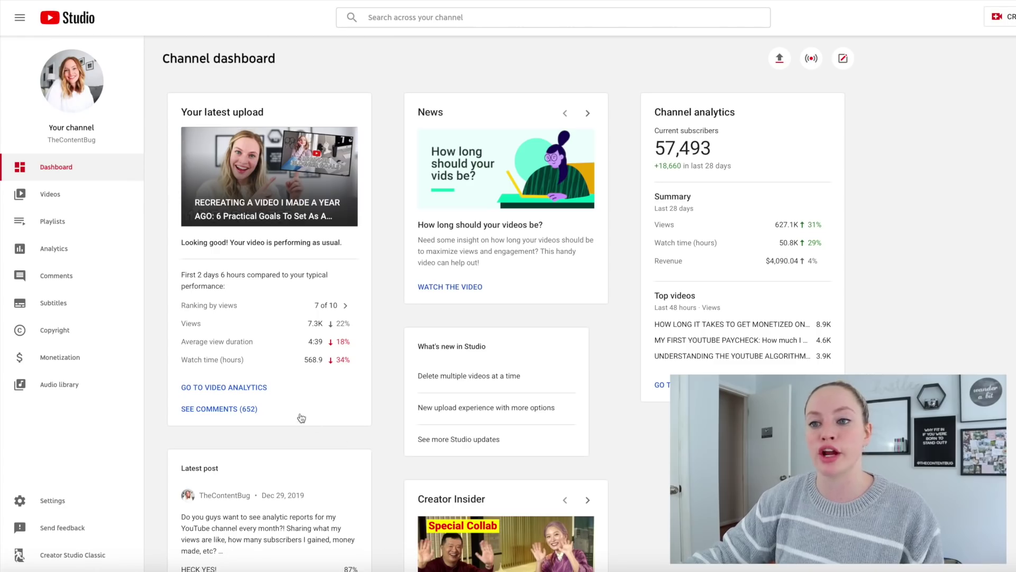
{"action": "left_click", "coordinate": [116, 258]}
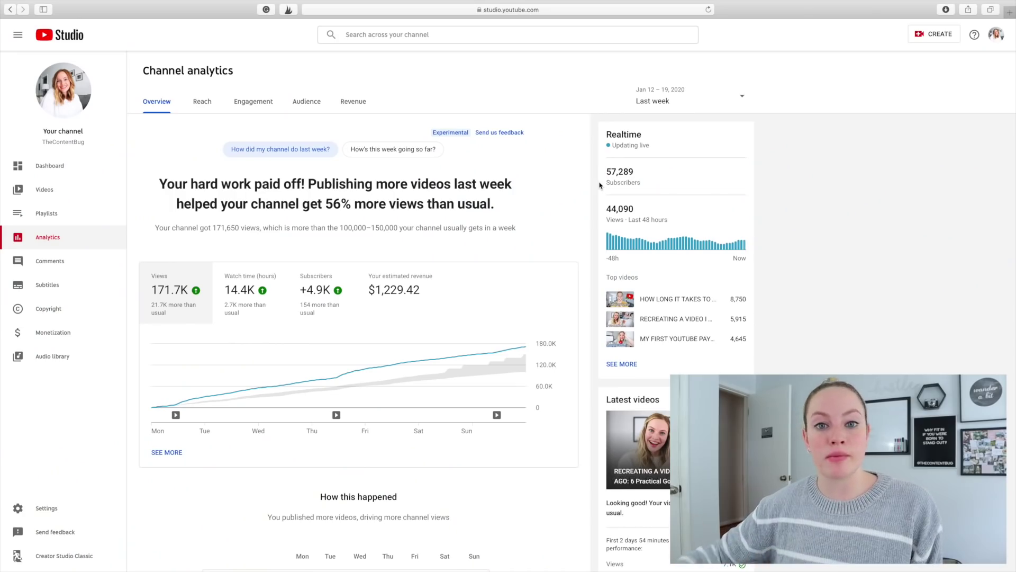
Step: Set the analytics range to the last 28 days and inspect the views chart
{"action": "left_click", "coordinate": [688, 102]}
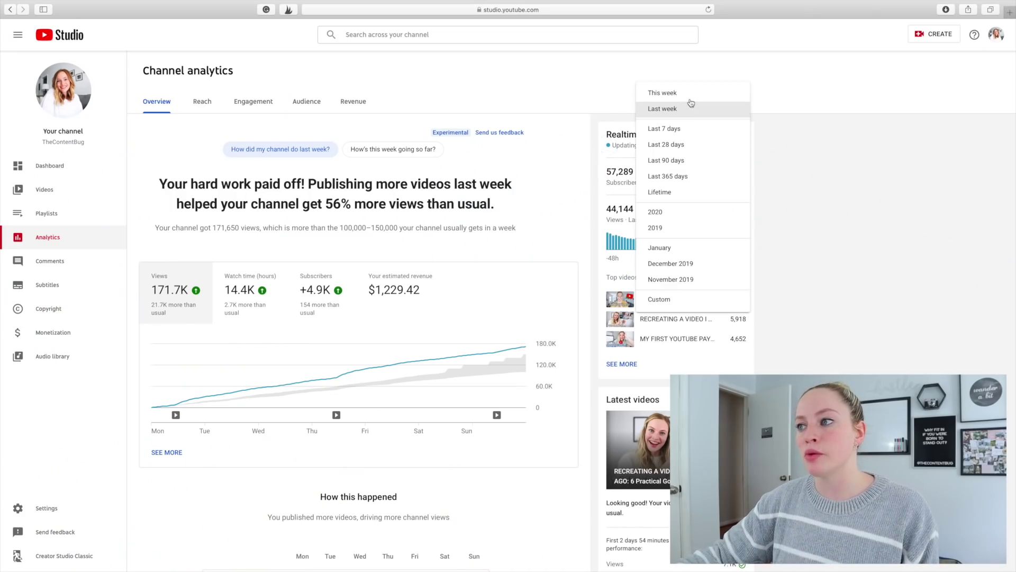
{"action": "left_click", "coordinate": [671, 146]}
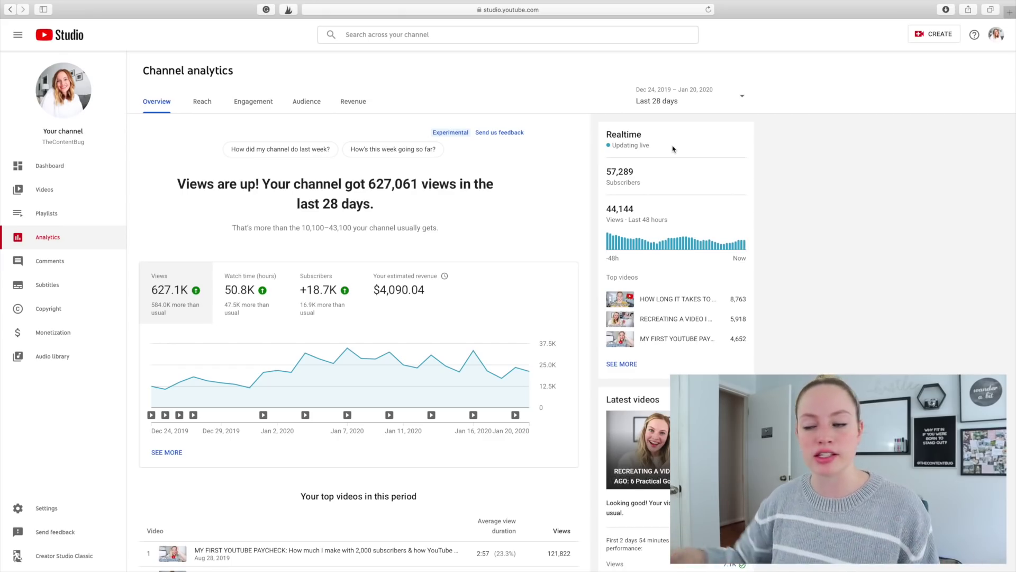
{"action": "scroll", "coordinate": [306, 286], "scroll_direction": "down", "scroll_amount": 3}
{"action": "mouse_move", "coordinate": [306, 286]}
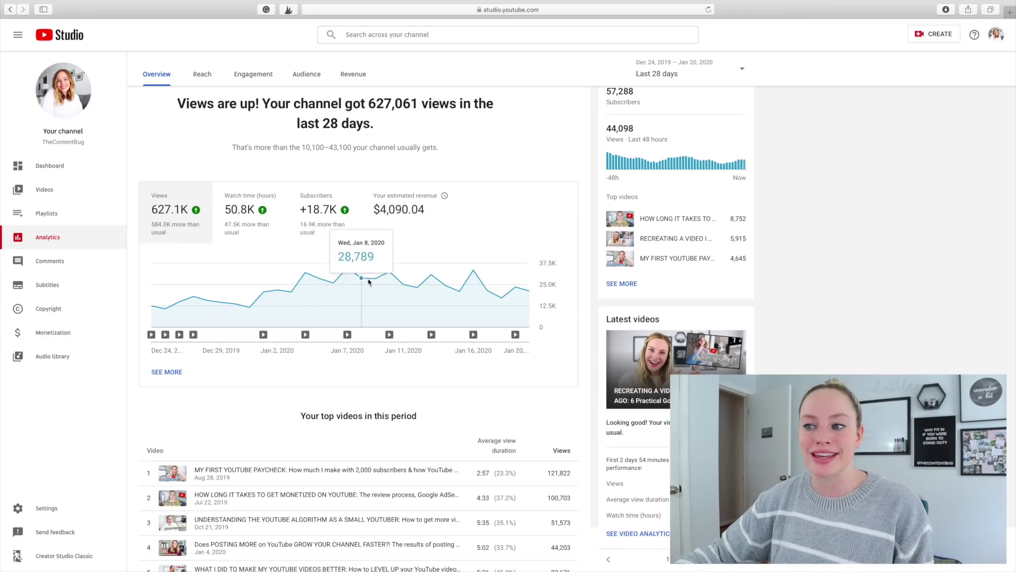
{"action": "mouse_move", "coordinate": [389, 275]}
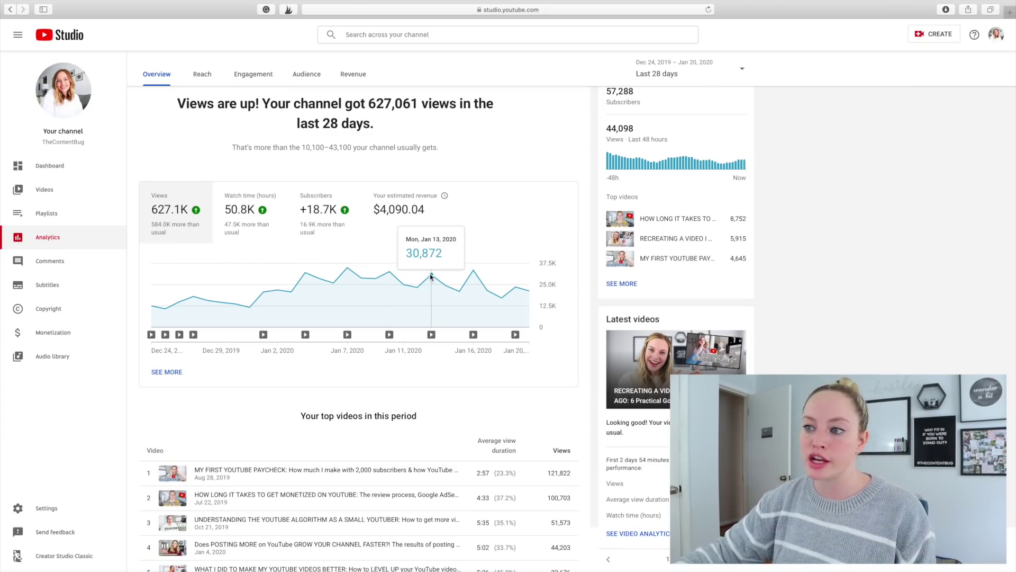
{"action": "mouse_move", "coordinate": [433, 318]}
{"action": "mouse_move", "coordinate": [347, 337]}
{"action": "mouse_move", "coordinate": [305, 337]}
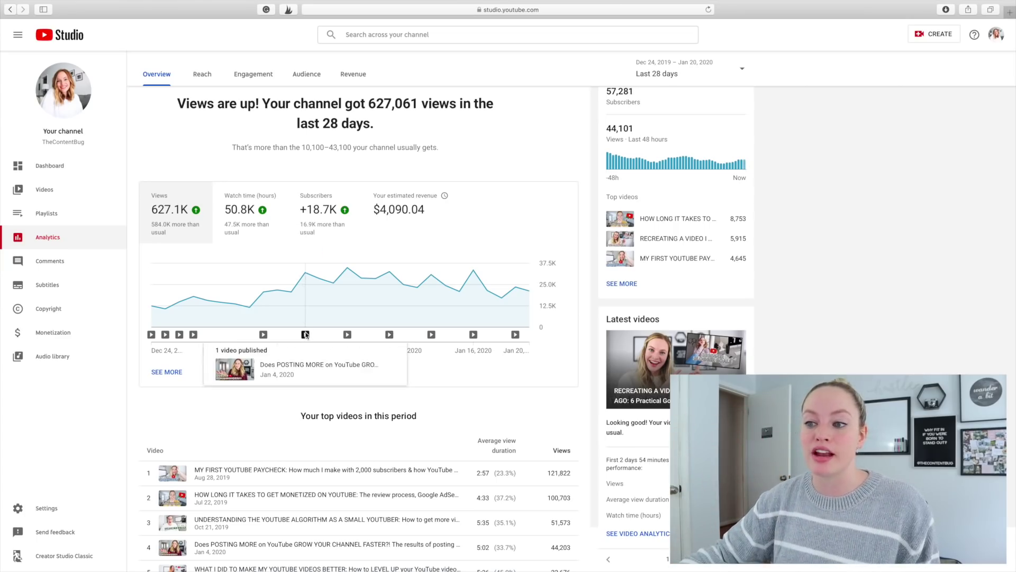
Step: Switch the chart to watch time, showing 50.8K hours
{"action": "mouse_move", "coordinate": [514, 335]}
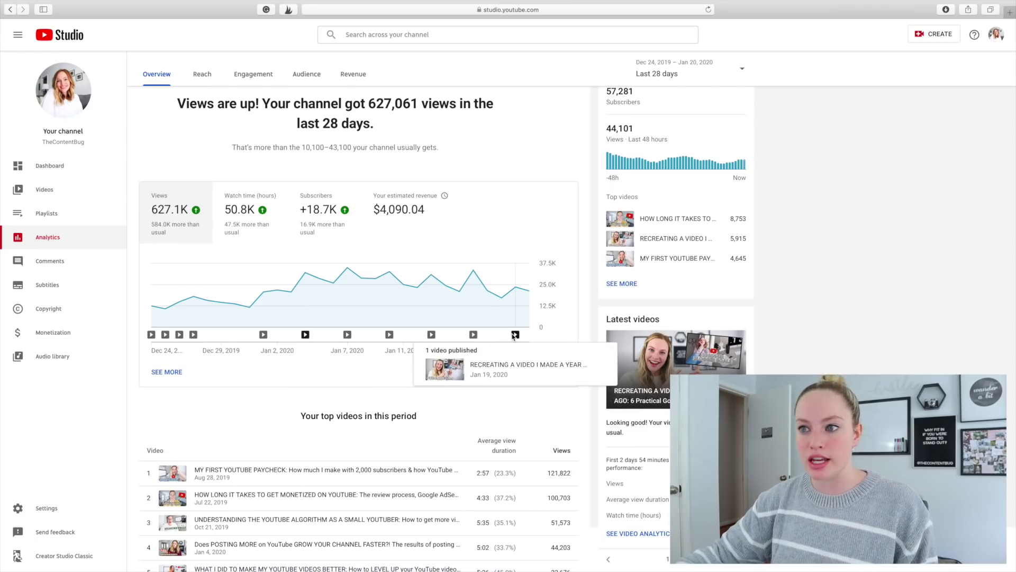
{"action": "scroll", "coordinate": [181, 313], "scroll_direction": "up", "scroll_amount": 3}
{"action": "left_click", "coordinate": [245, 306]}
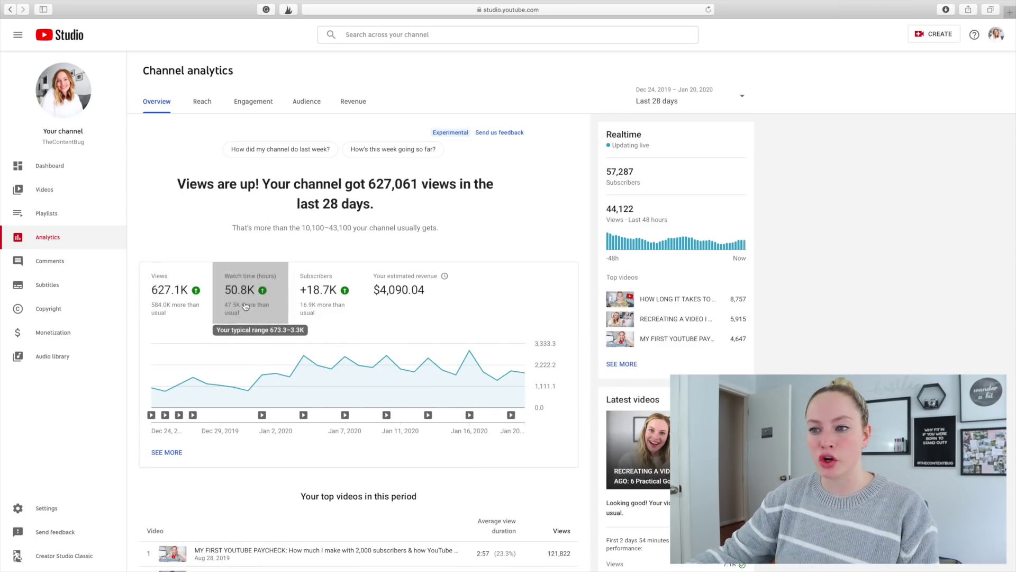
{"action": "scroll", "coordinate": [246, 305], "scroll_direction": "down", "scroll_amount": 1}
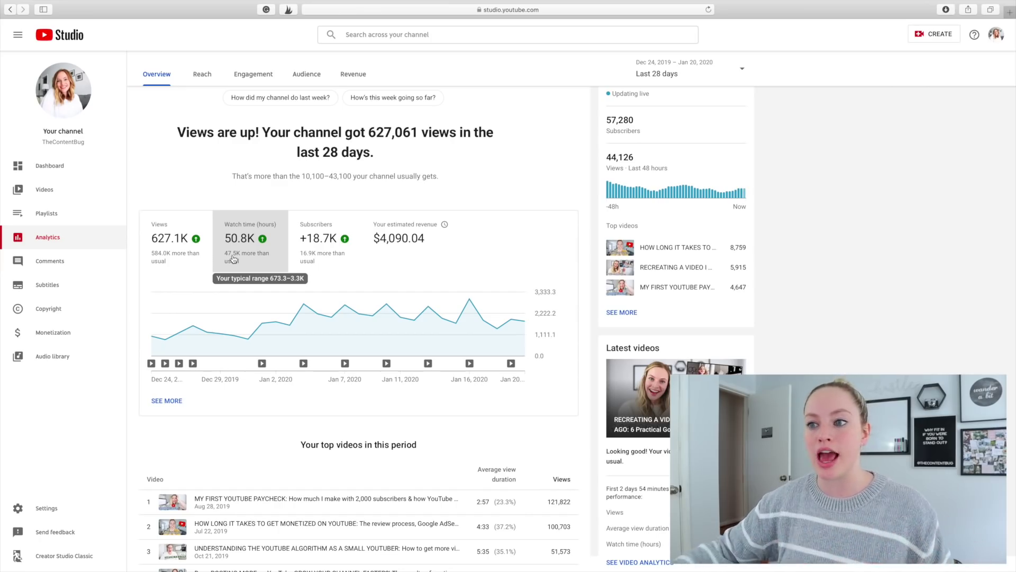
{"action": "scroll", "coordinate": [687, 93], "scroll_direction": "up", "scroll_amount": 2}
{"action": "left_click", "coordinate": [687, 93]}
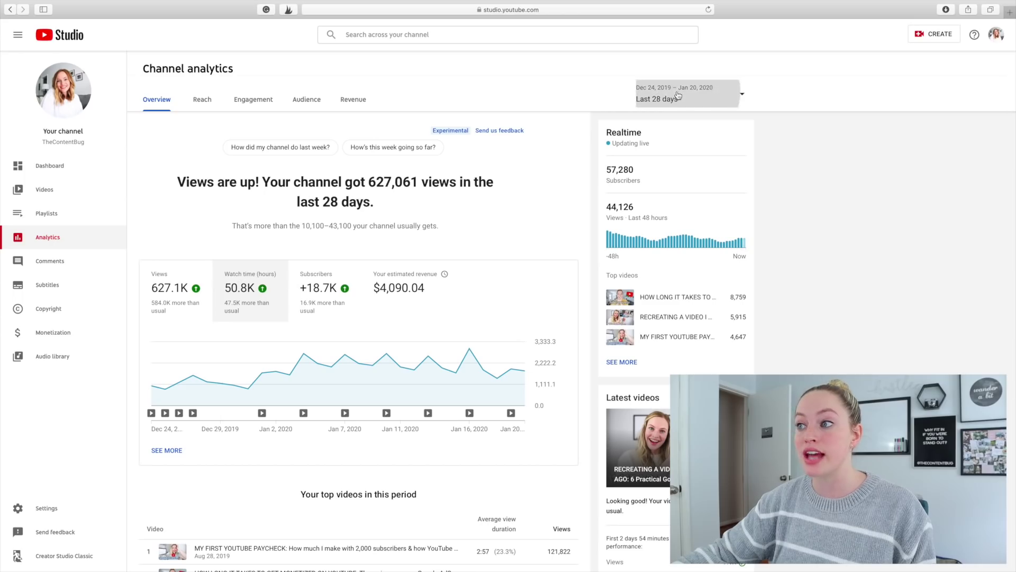
{"action": "left_click", "coordinate": [667, 174]}
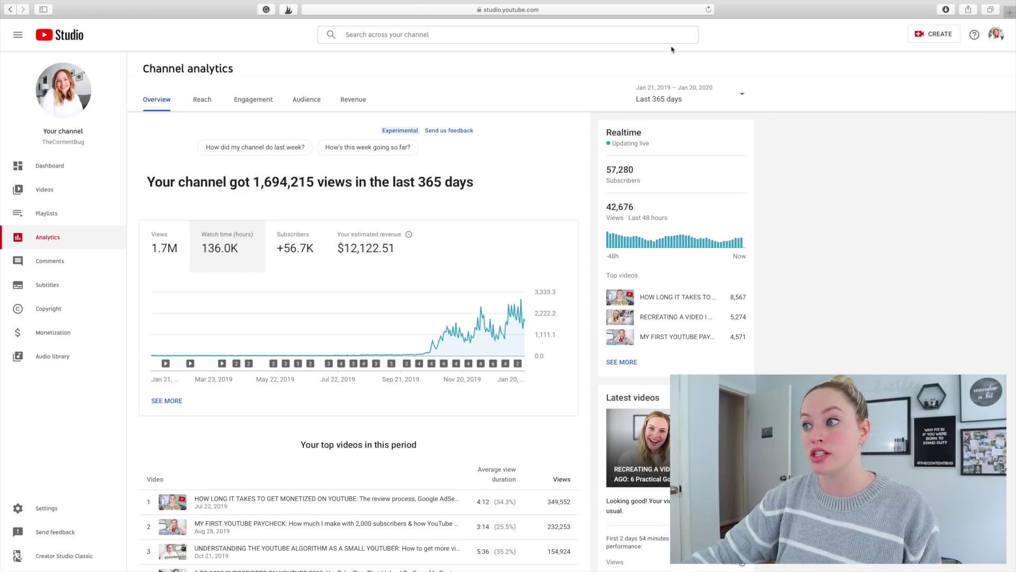
{"action": "left_click", "coordinate": [655, 101]}
{"action": "left_click", "coordinate": [672, 141]}
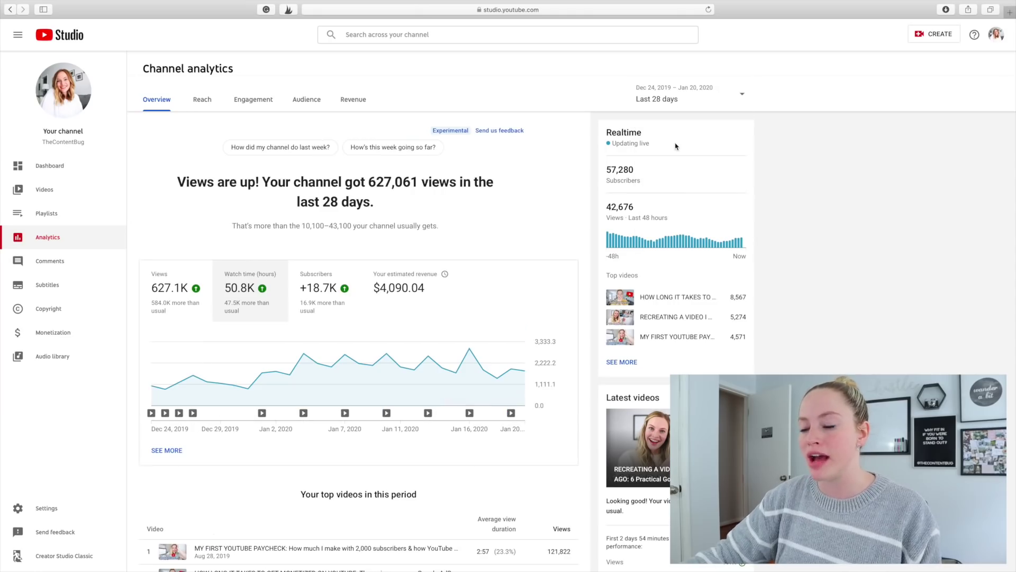
Step: Chart subscribers gained over the last 28 days
{"action": "left_click", "coordinate": [323, 289]}
{"action": "scroll", "coordinate": [302, 350], "scroll_direction": "down", "scroll_amount": 2}
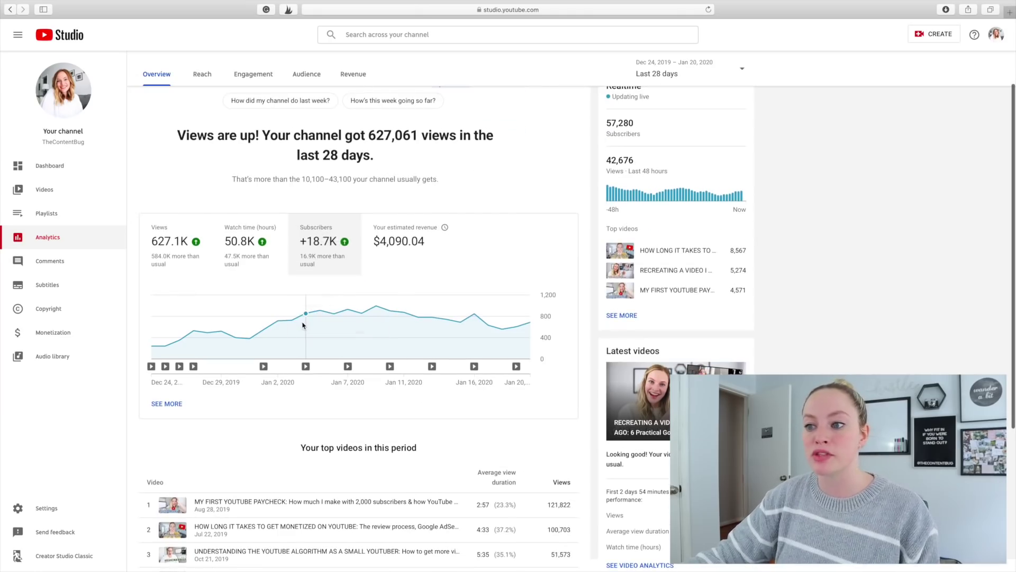
{"action": "mouse_move", "coordinate": [354, 314]}
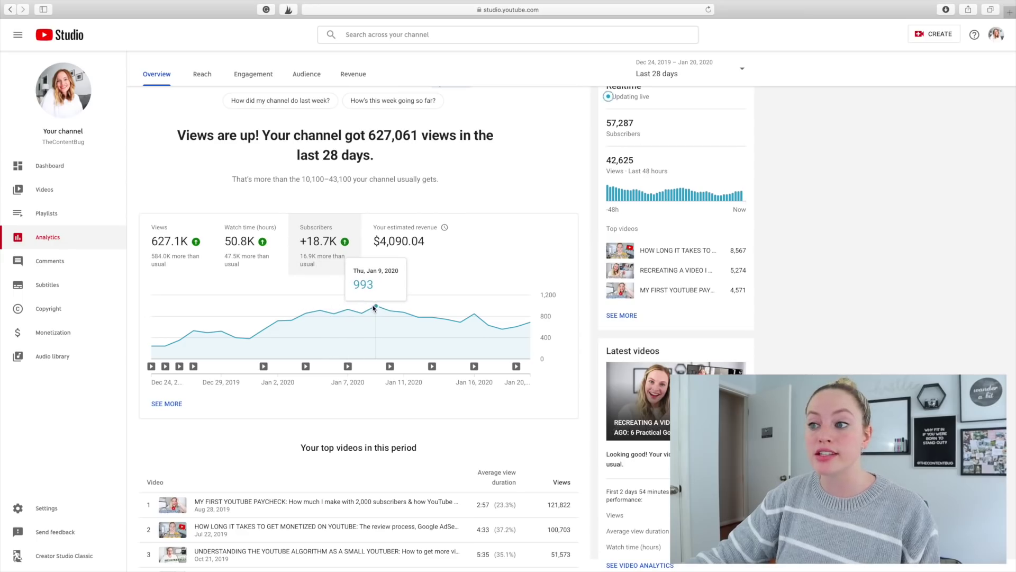
Step: Chart estimated revenue ($4,090.04) and show its explanation
{"action": "left_click", "coordinate": [405, 252]}
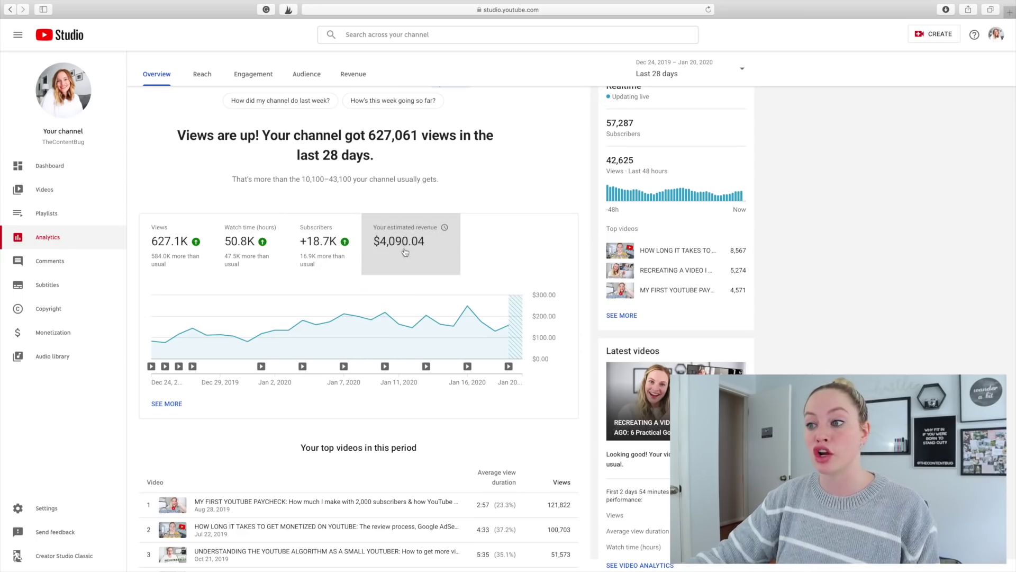
{"action": "mouse_move", "coordinate": [430, 324]}
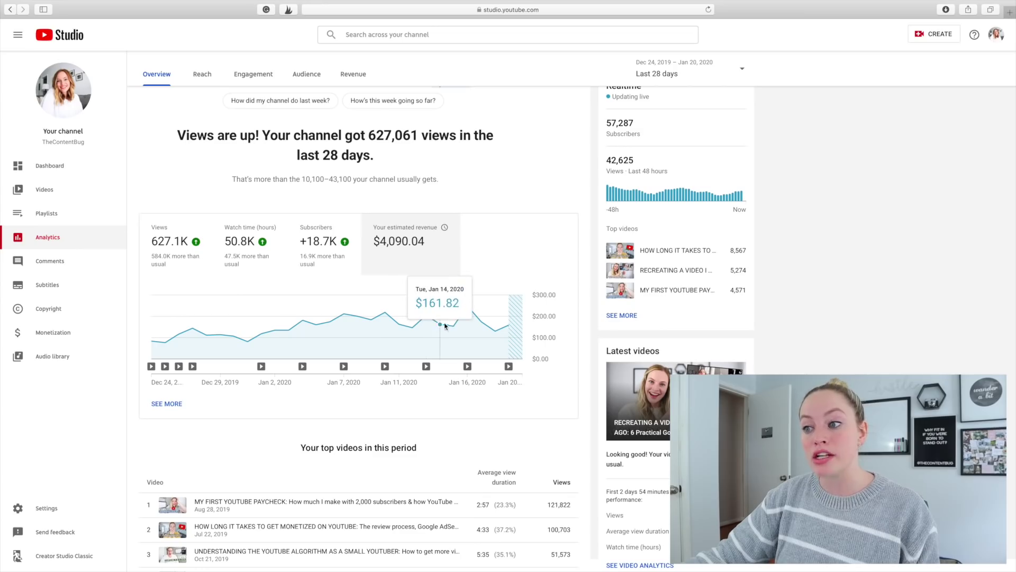
{"action": "mouse_move", "coordinate": [467, 310]}
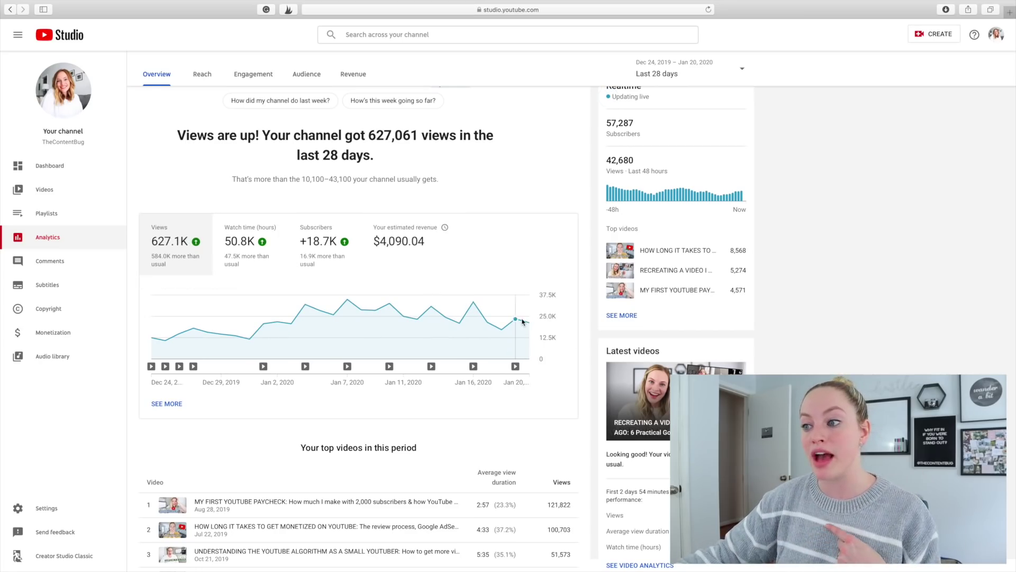
{"action": "mouse_move", "coordinate": [529, 323]}
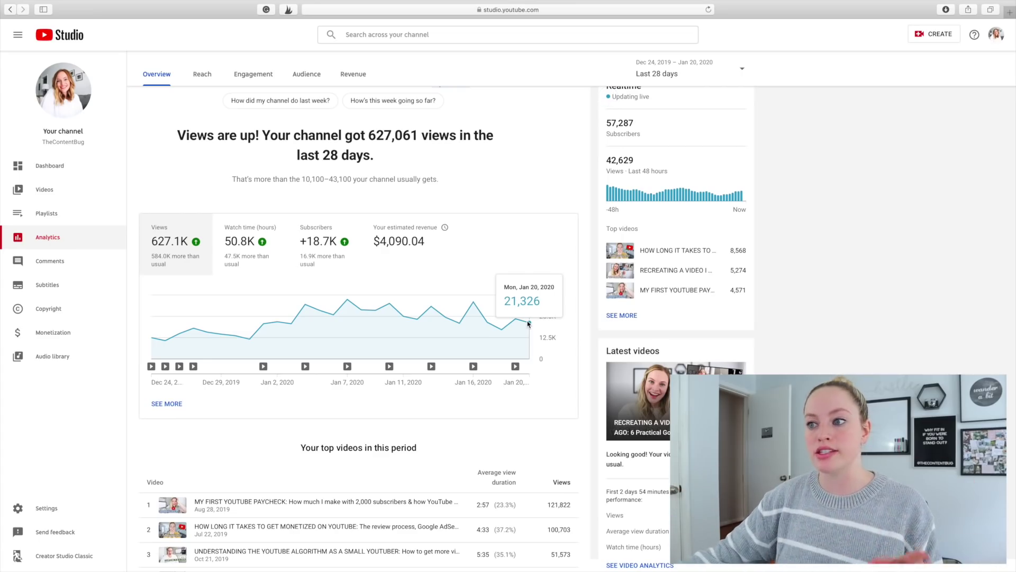
{"action": "left_click", "coordinate": [428, 228]}
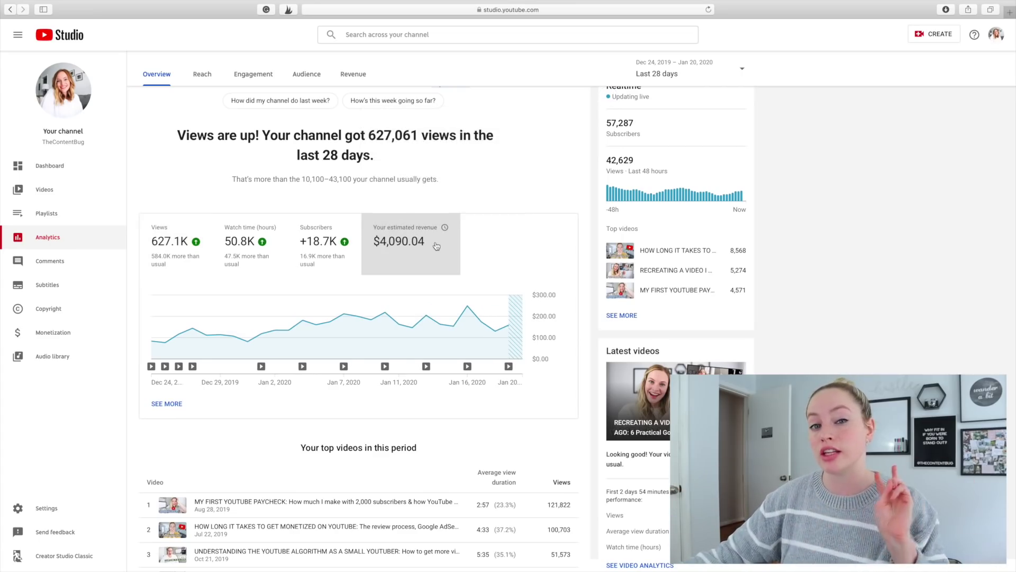
{"action": "mouse_move", "coordinate": [509, 328]}
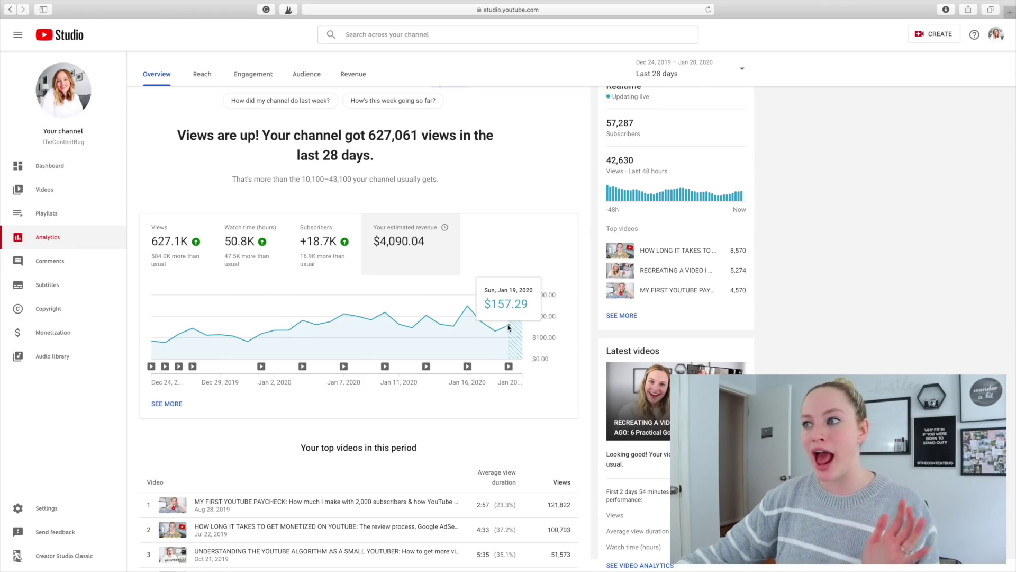
{"action": "scroll", "coordinate": [535, 318], "scroll_direction": "up", "scroll_amount": 2}
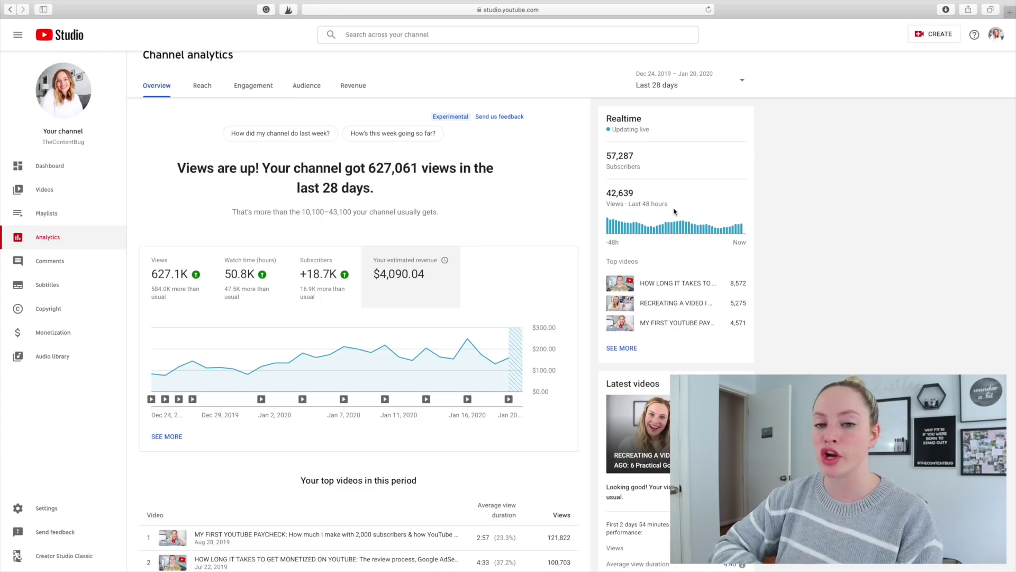
{"action": "mouse_move", "coordinate": [668, 233]}
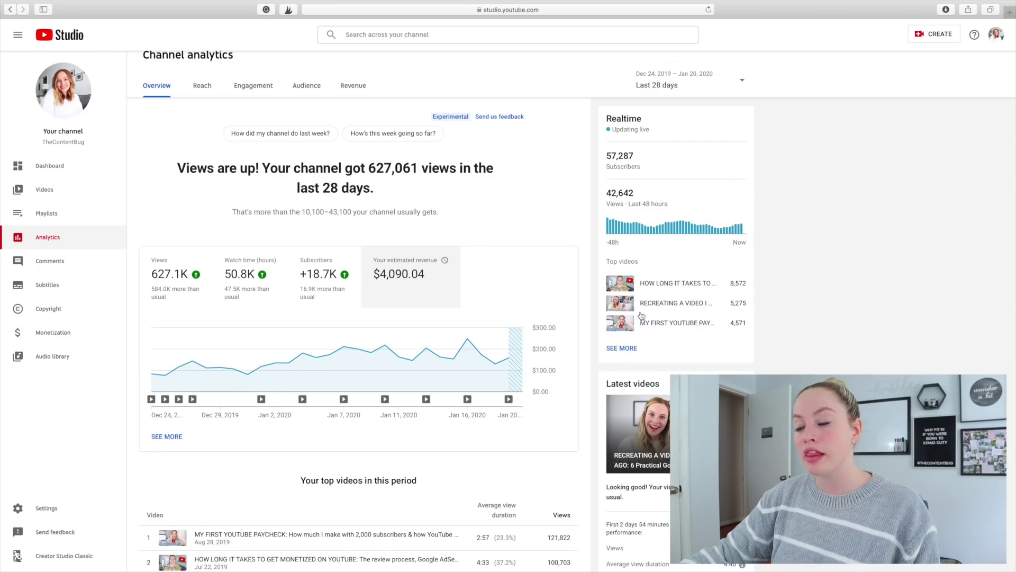
{"action": "left_click", "coordinate": [622, 349]}
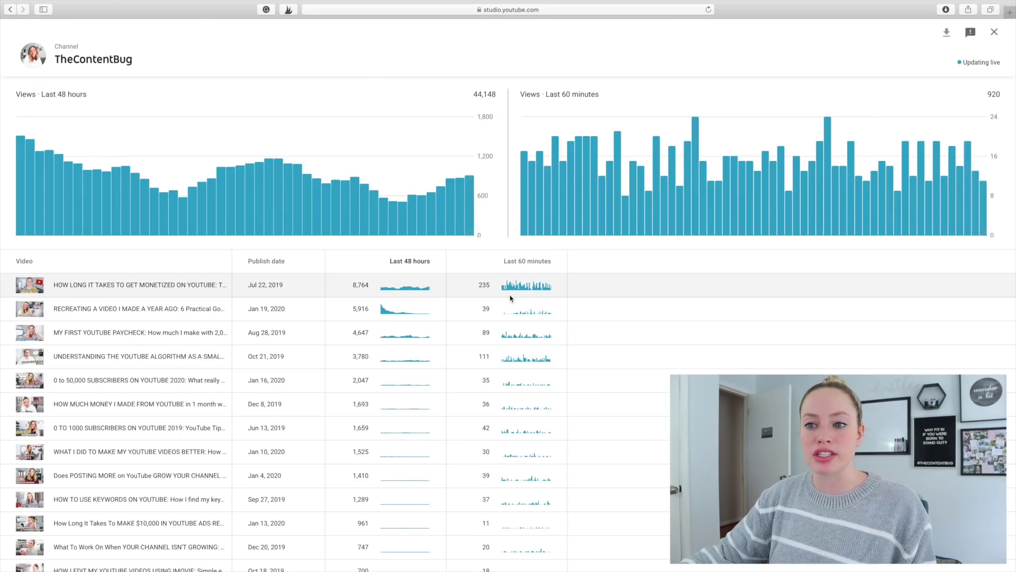
{"action": "mouse_move", "coordinate": [167, 295]}
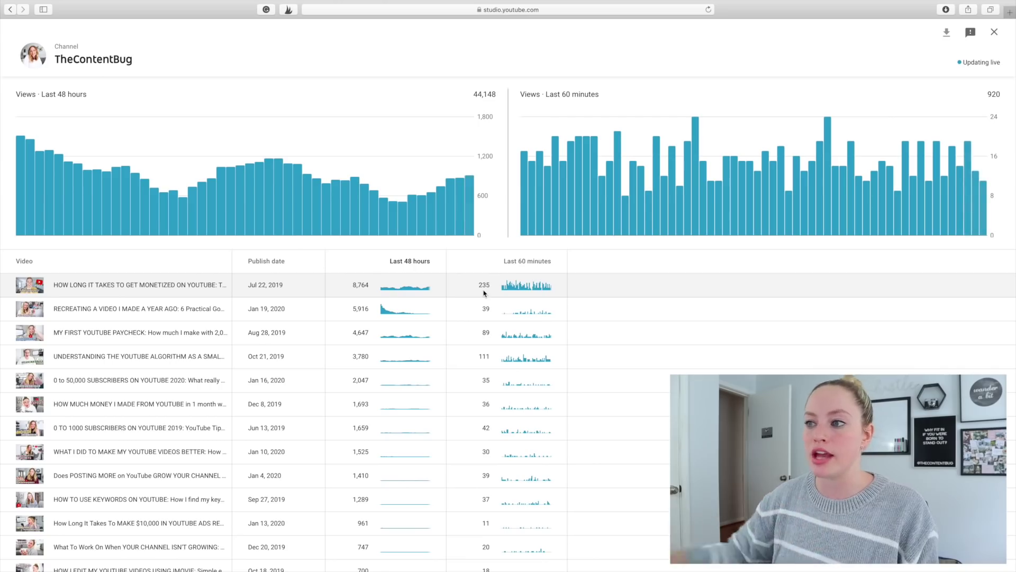
{"action": "key", "text": "Escape"}
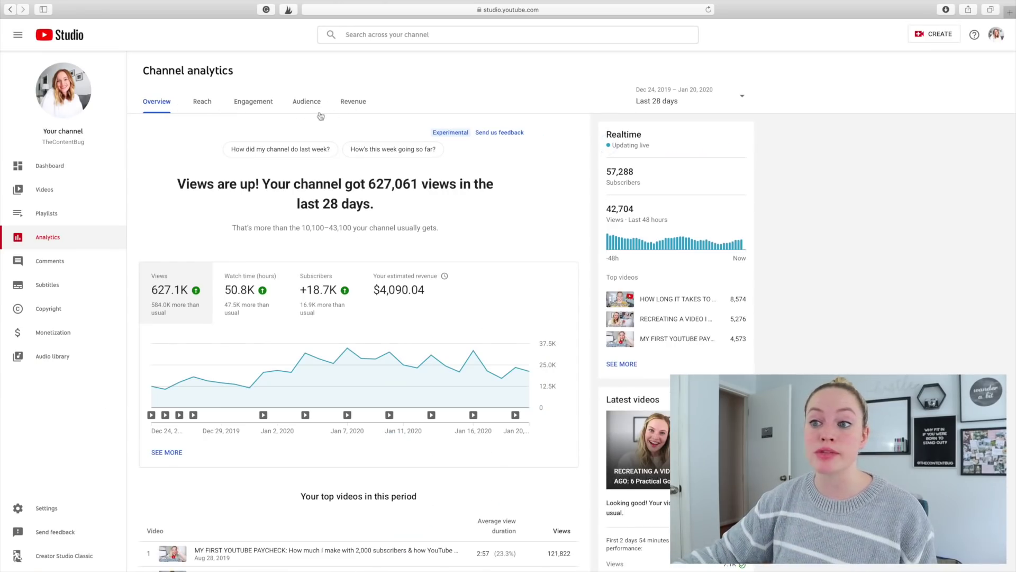
{"action": "scroll", "coordinate": [191, 203], "scroll_direction": "down", "scroll_amount": 3}
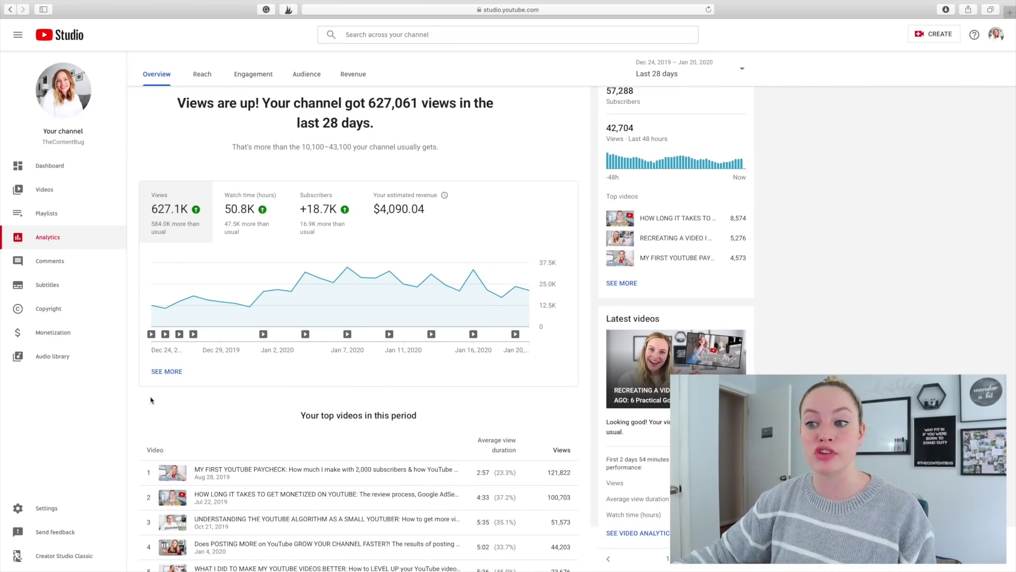
Step: Open the detailed analytics report and set it to the last 90 days
{"action": "left_click", "coordinate": [164, 372]}
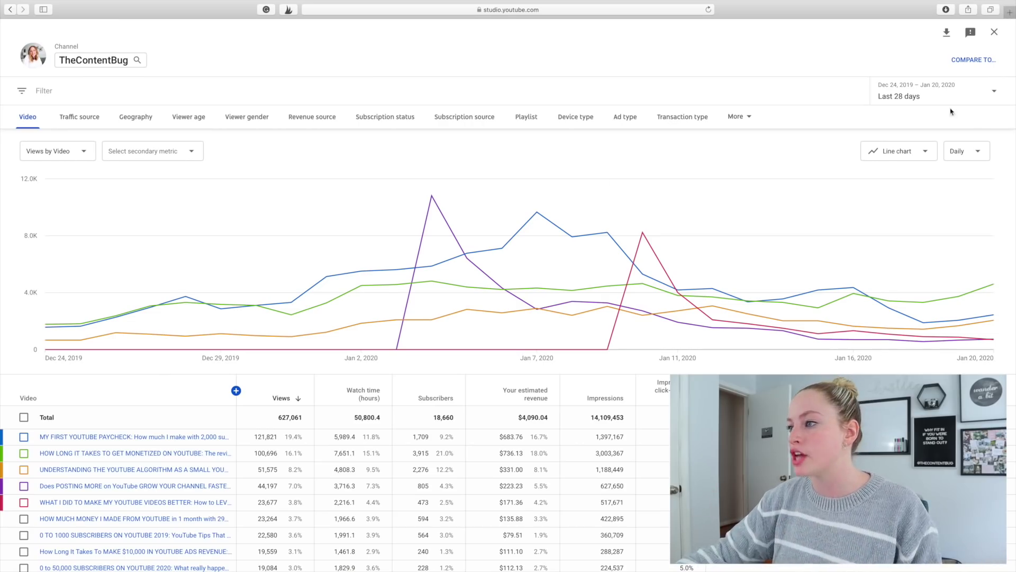
{"action": "left_click", "coordinate": [910, 98]}
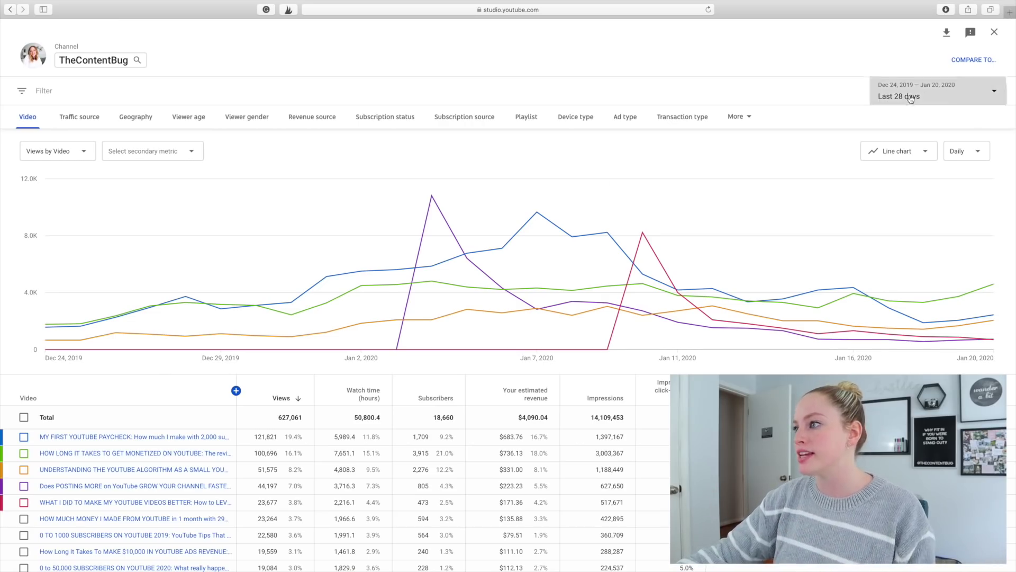
{"action": "left_click", "coordinate": [910, 119]}
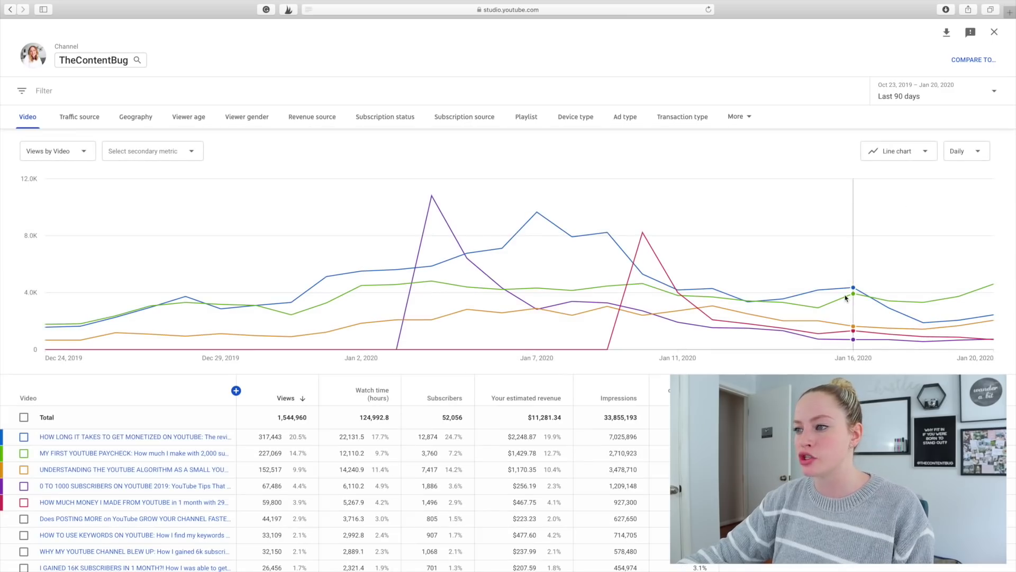
Step: Tick the Total row to chart total views as a single line
{"action": "mouse_move", "coordinate": [53, 437]}
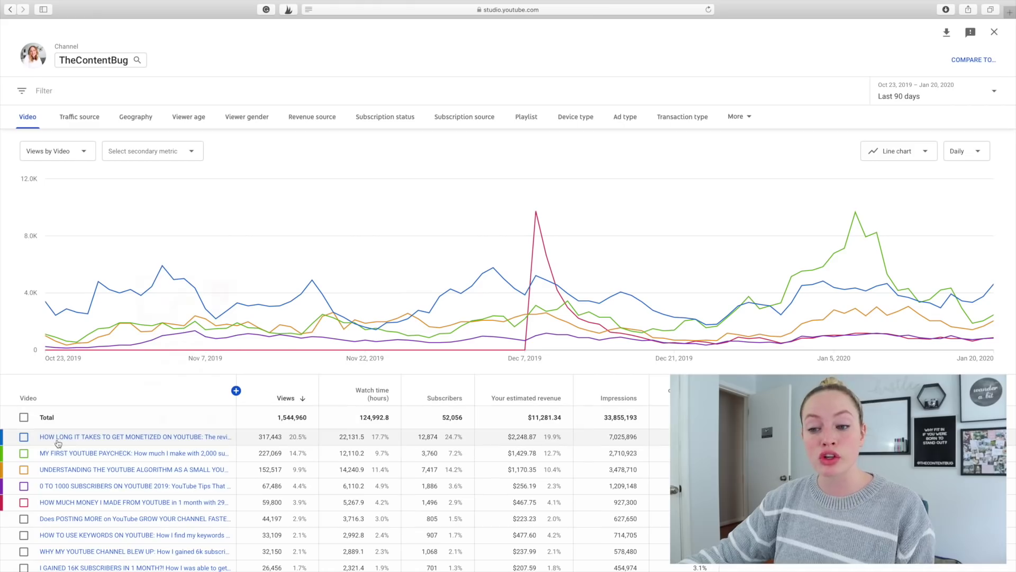
{"action": "mouse_move", "coordinate": [300, 402]}
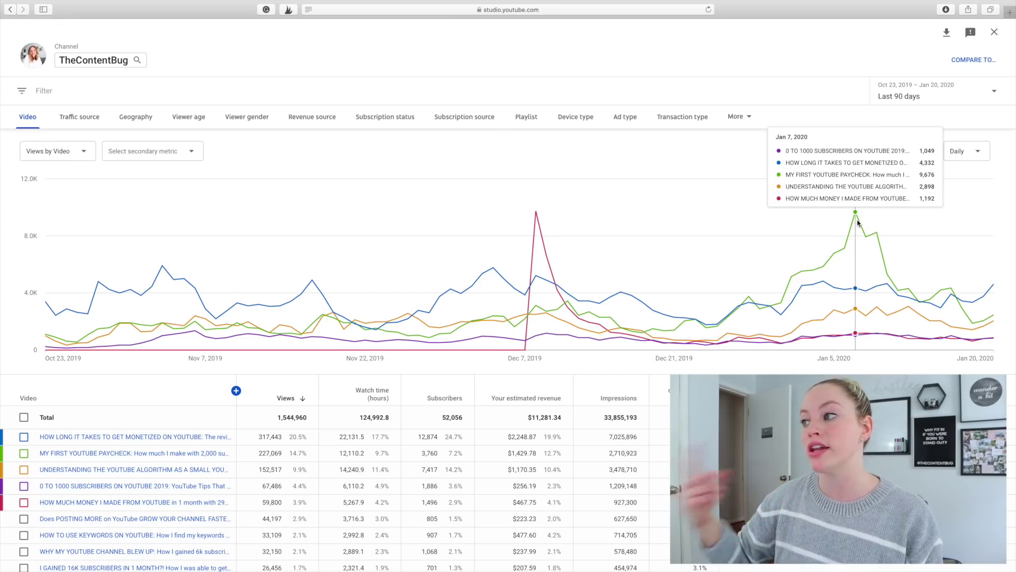
{"action": "left_click", "coordinate": [23, 418]}
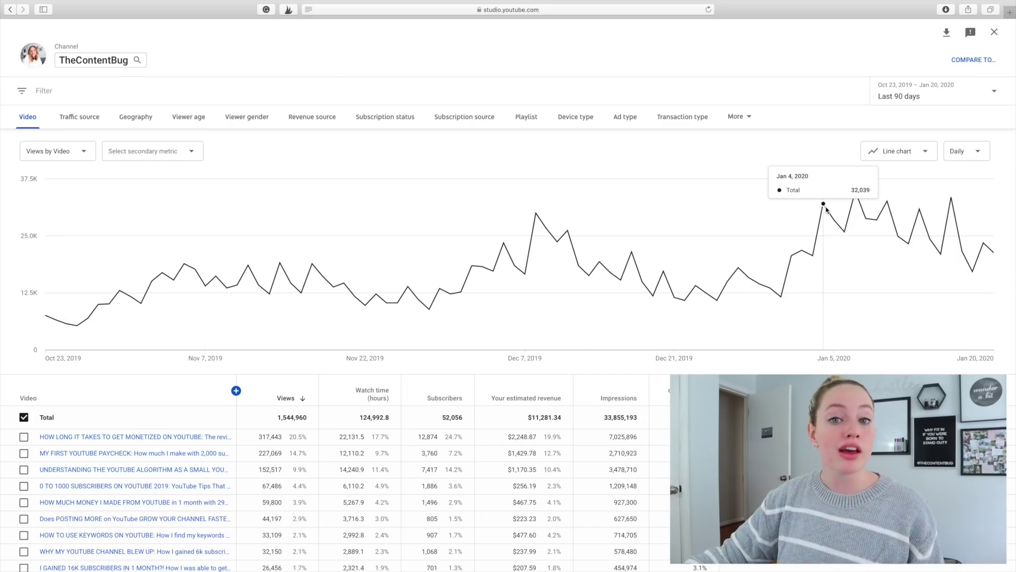
Step: Regroup the 90-day views chart weekly, then monthly, peaking near 530K in December 2019
{"action": "left_click", "coordinate": [960, 158]}
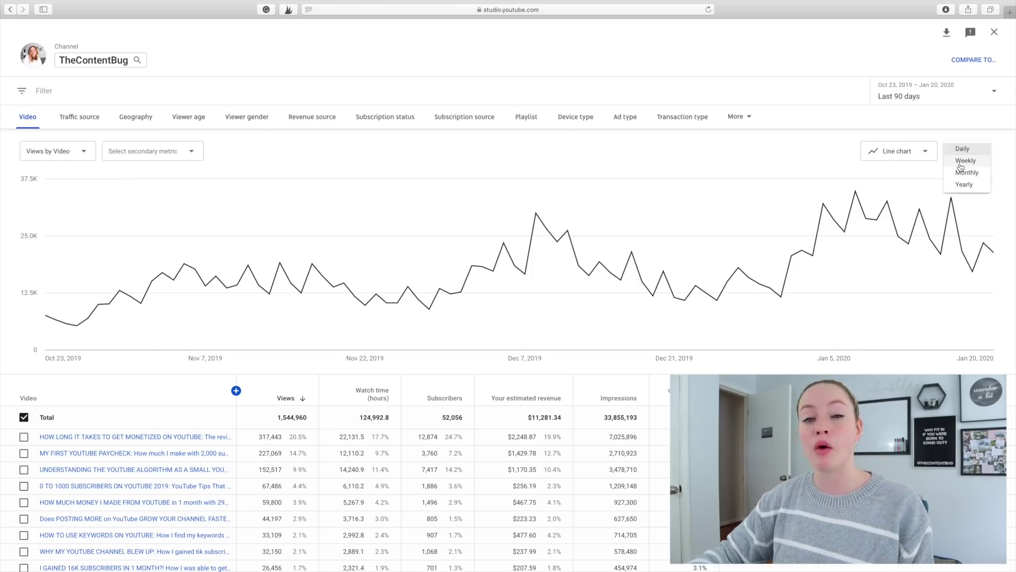
{"action": "left_click", "coordinate": [960, 164]}
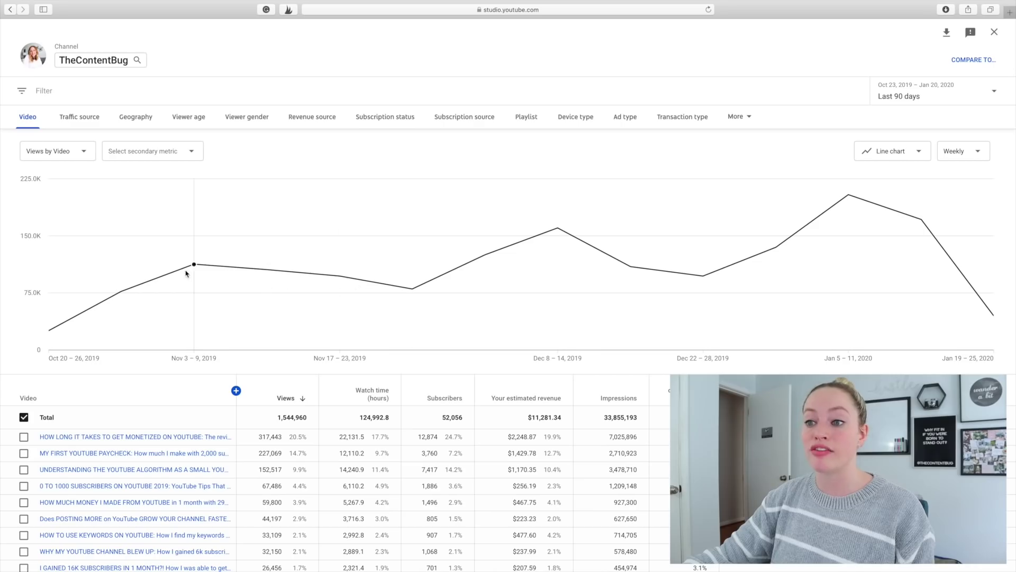
{"action": "mouse_move", "coordinate": [558, 230]}
{"action": "mouse_move", "coordinate": [694, 280]}
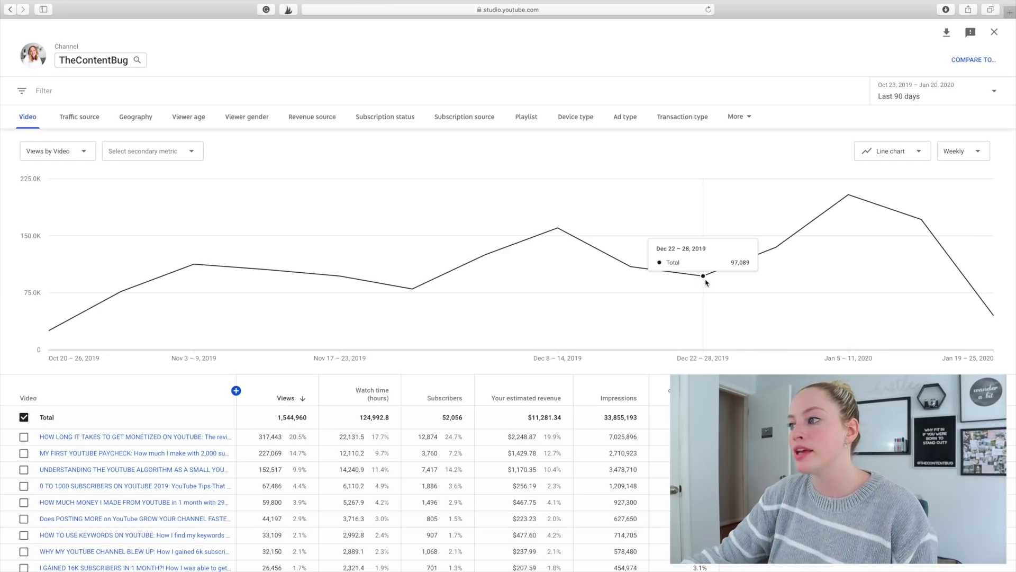
{"action": "mouse_move", "coordinate": [847, 214]}
{"action": "mouse_move", "coordinate": [986, 314]}
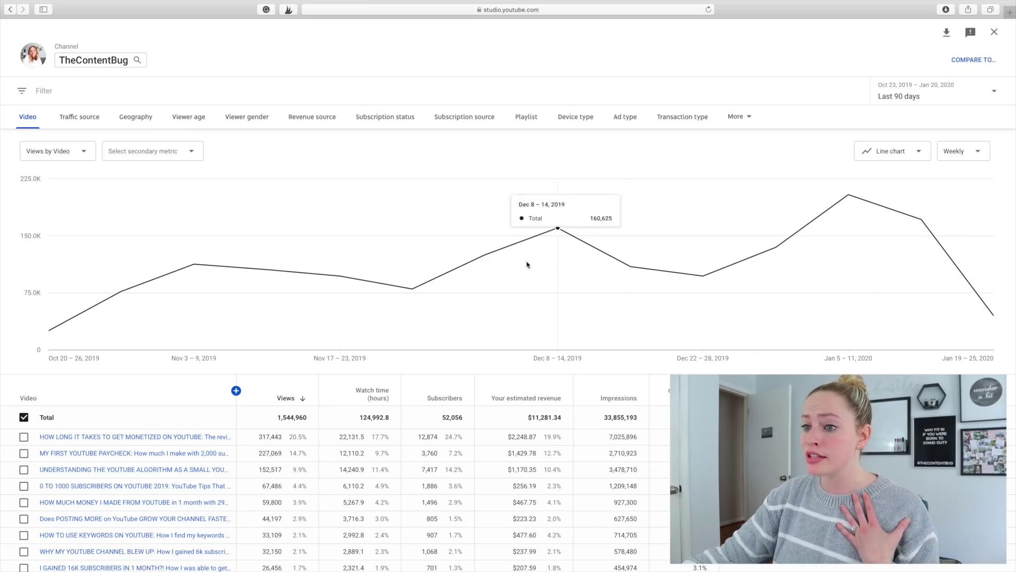
{"action": "left_click", "coordinate": [963, 150]}
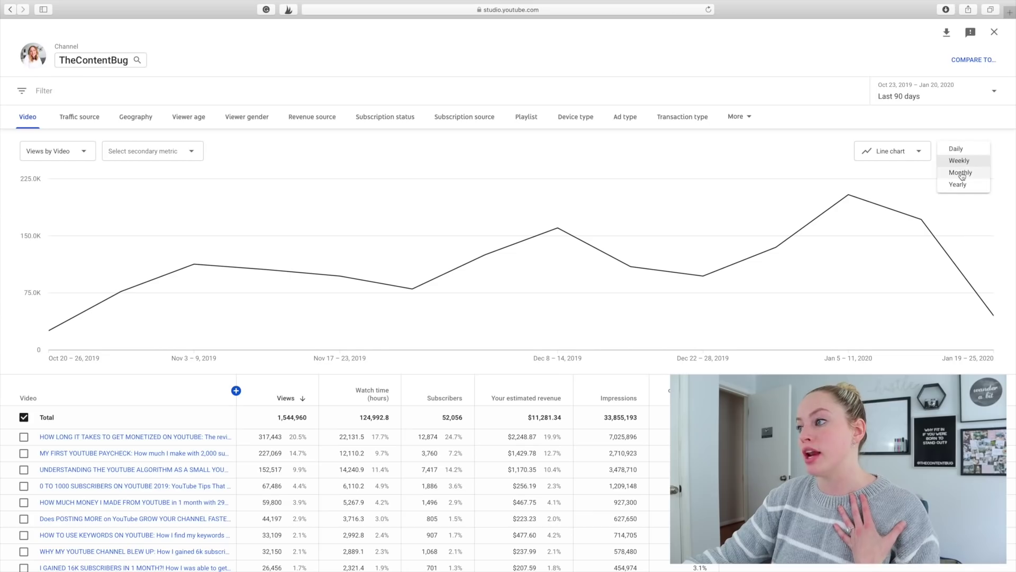
{"action": "left_click", "coordinate": [957, 174]}
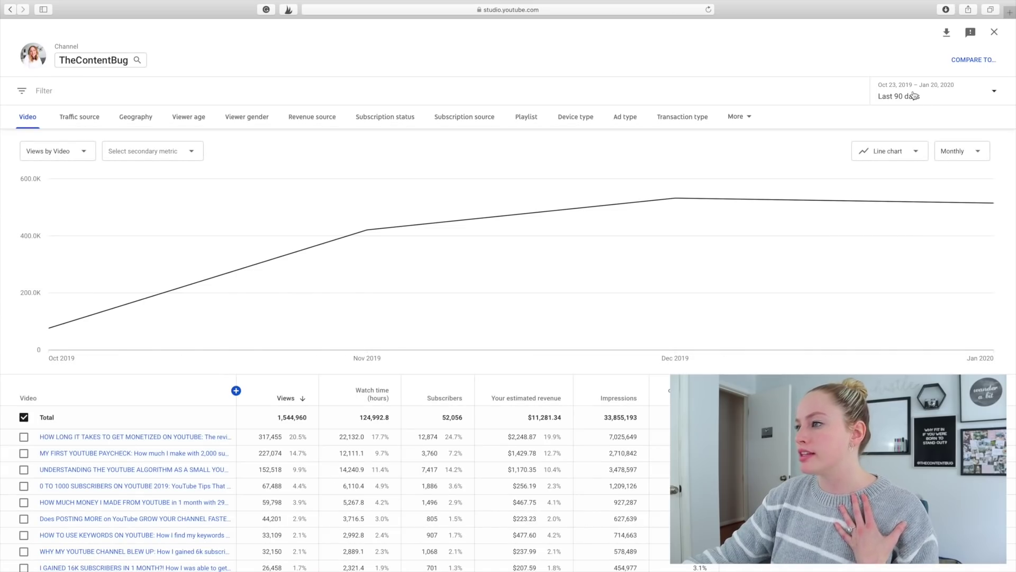
Step: Switch the detailed report's date range to the last 365 days
{"action": "left_click", "coordinate": [915, 97]}
{"action": "left_click", "coordinate": [909, 138]}
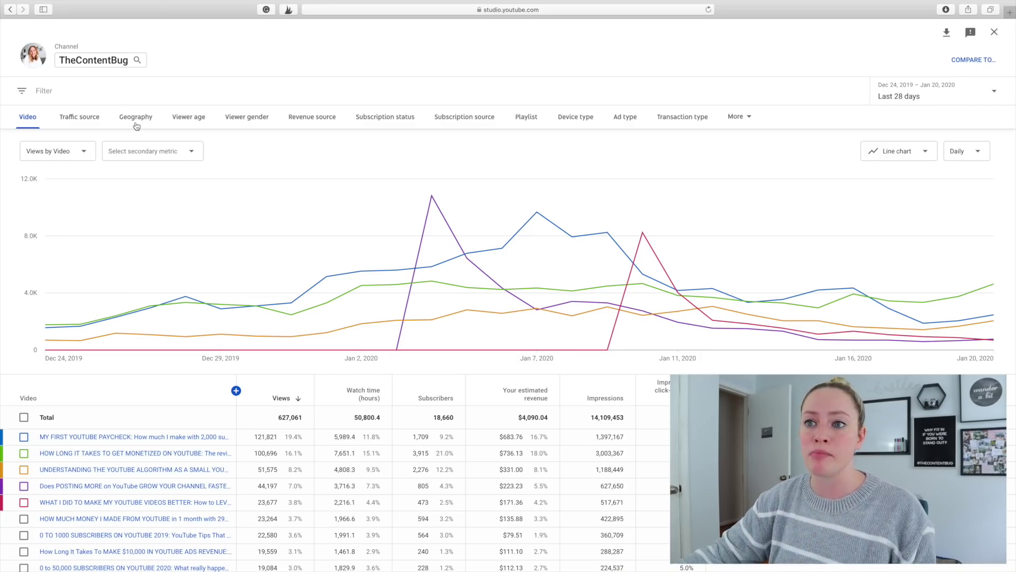
Step: View traffic sources, drill into Browse features (Home: 312,978 views), then return
{"action": "left_click", "coordinate": [86, 121]}
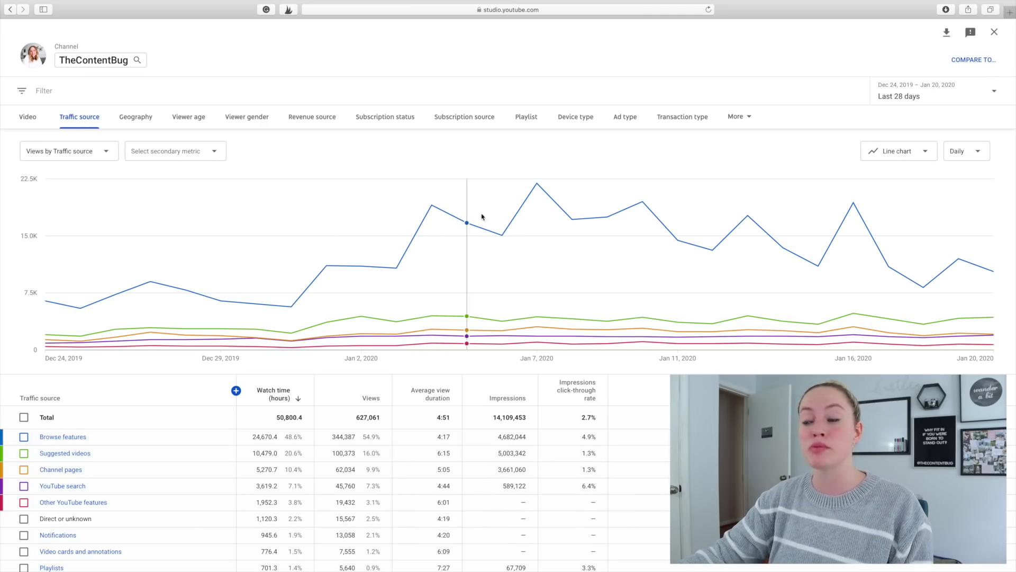
{"action": "left_click", "coordinate": [54, 438]}
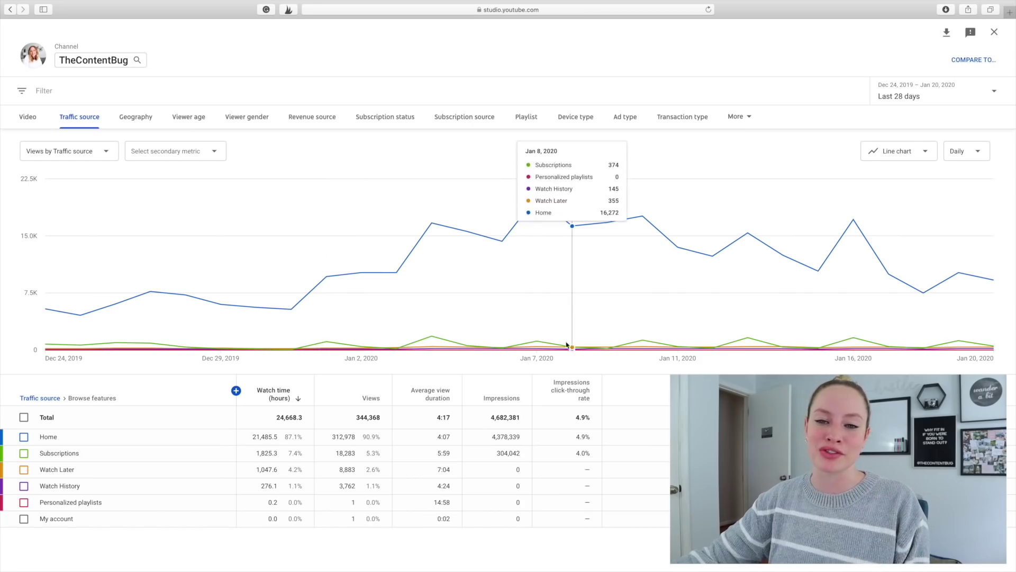
{"action": "left_click", "coordinate": [46, 398]}
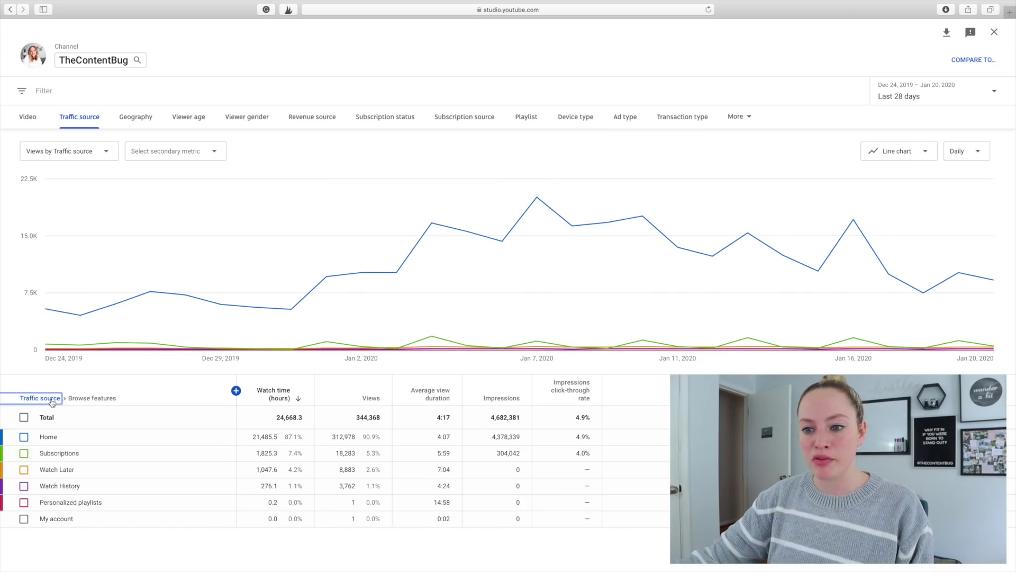
Step: Drill into YouTube search terms: 45,761 views and 3,619.0 watch hours
{"action": "scroll", "coordinate": [58, 398], "scroll_direction": "down", "scroll_amount": 2}
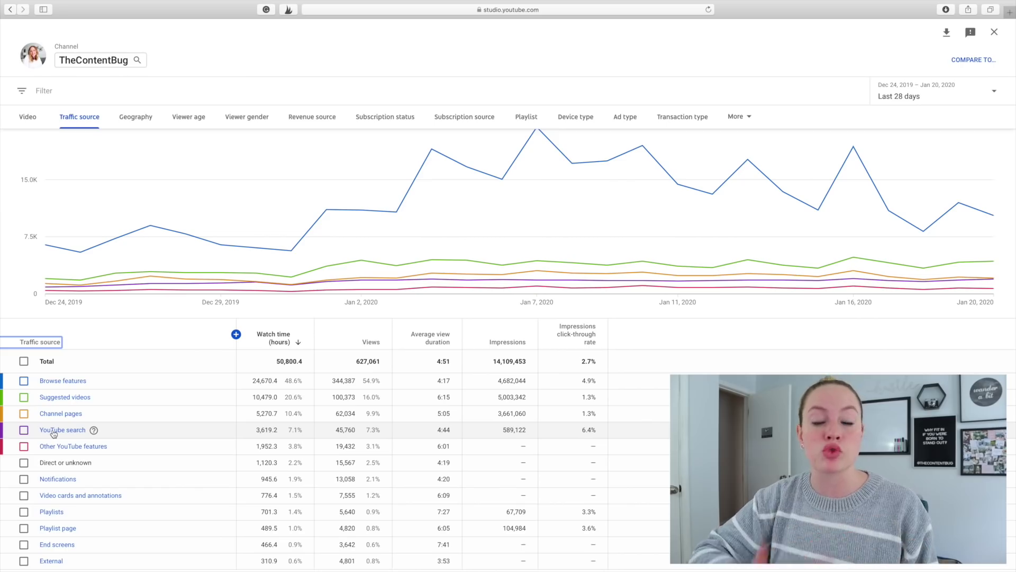
{"action": "left_click", "coordinate": [53, 431]}
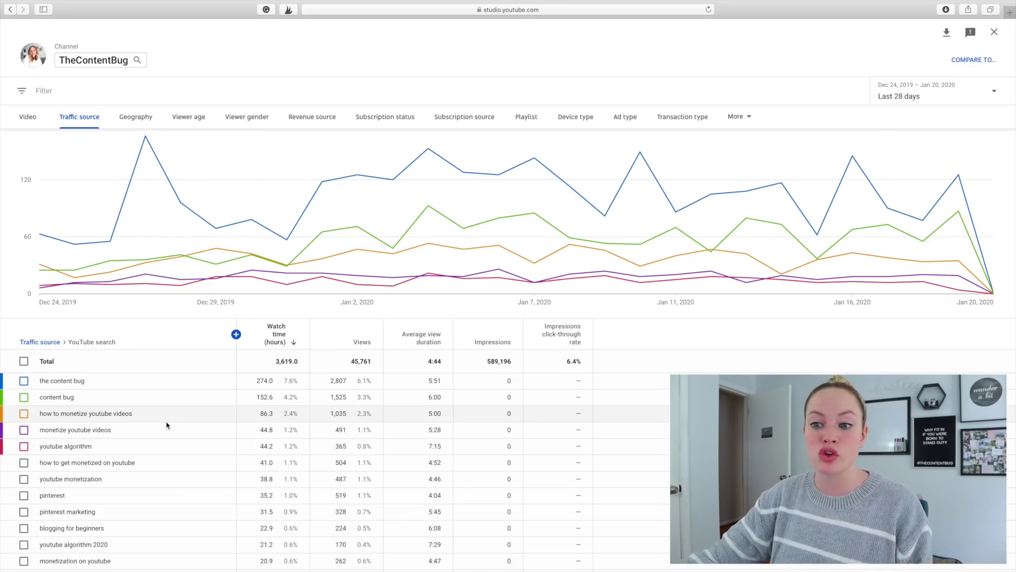
{"action": "scroll", "coordinate": [166, 425], "scroll_direction": "down", "scroll_amount": 2}
{"action": "scroll", "coordinate": [166, 426], "scroll_direction": "down", "scroll_amount": 5}
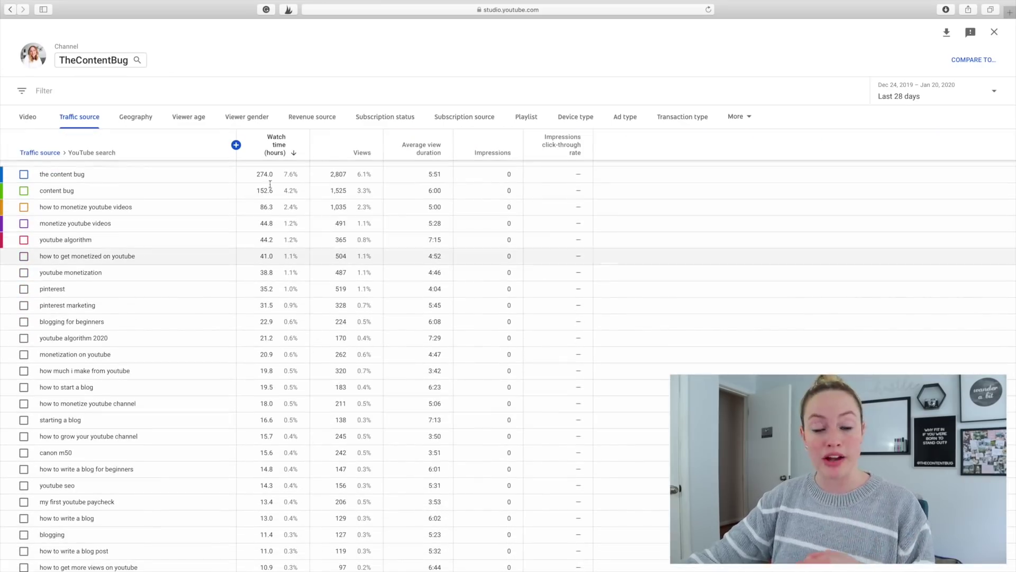
{"action": "scroll", "coordinate": [265, 381], "scroll_direction": "up", "scroll_amount": 7}
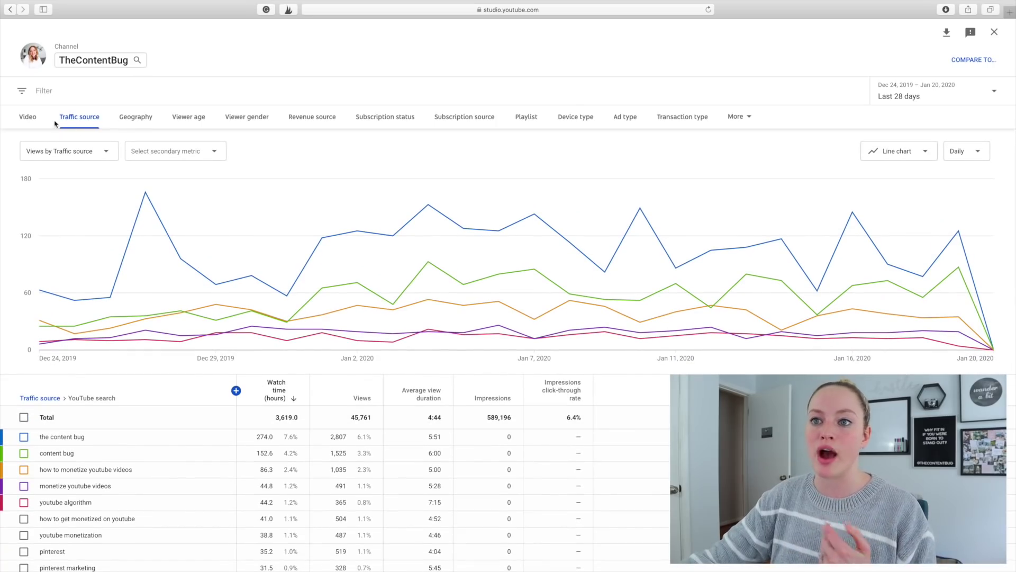
{"action": "left_click", "coordinate": [29, 117]}
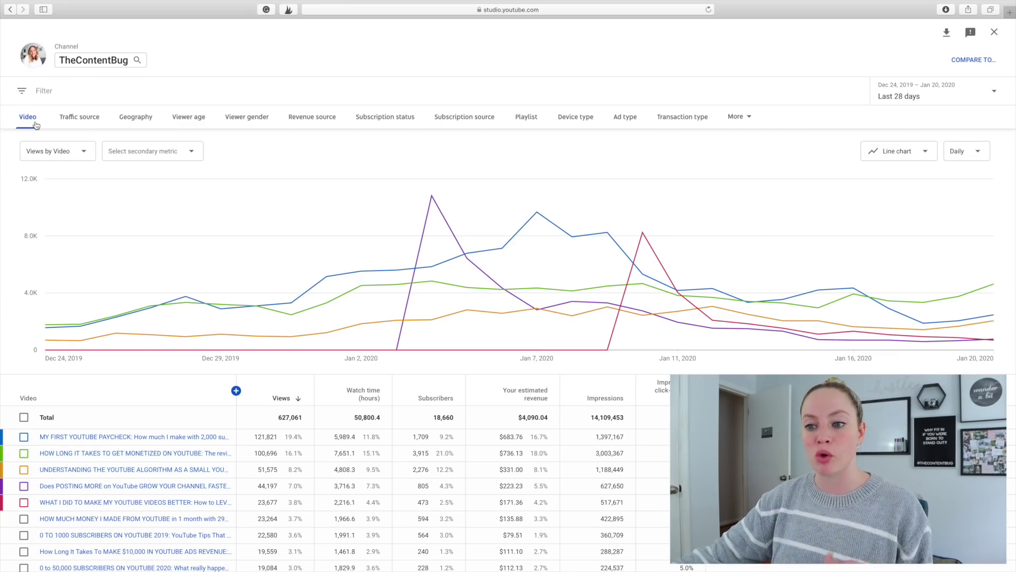
{"action": "scroll", "coordinate": [95, 238], "scroll_direction": "down", "scroll_amount": 3}
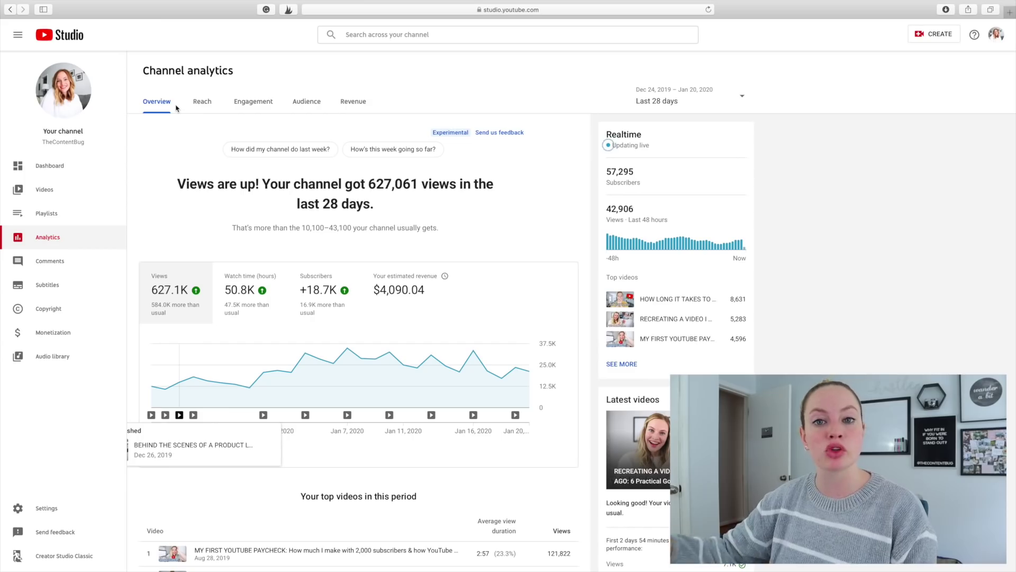
{"action": "left_click", "coordinate": [310, 108]}
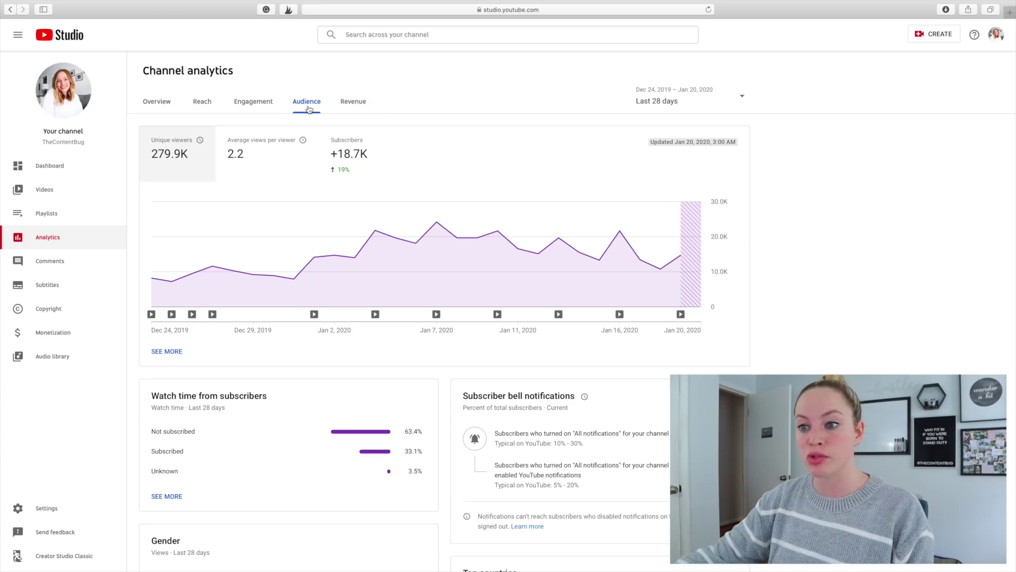
{"action": "scroll", "coordinate": [243, 338], "scroll_direction": "down", "scroll_amount": 5}
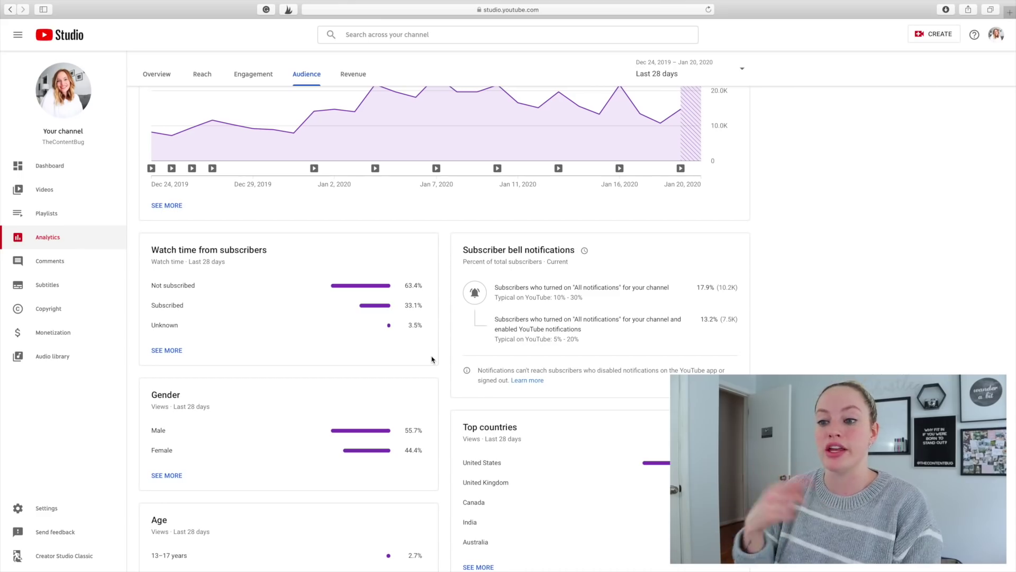
{"action": "scroll", "coordinate": [431, 360], "scroll_direction": "down", "scroll_amount": 1}
{"action": "scroll", "coordinate": [431, 359], "scroll_direction": "down", "scroll_amount": 5}
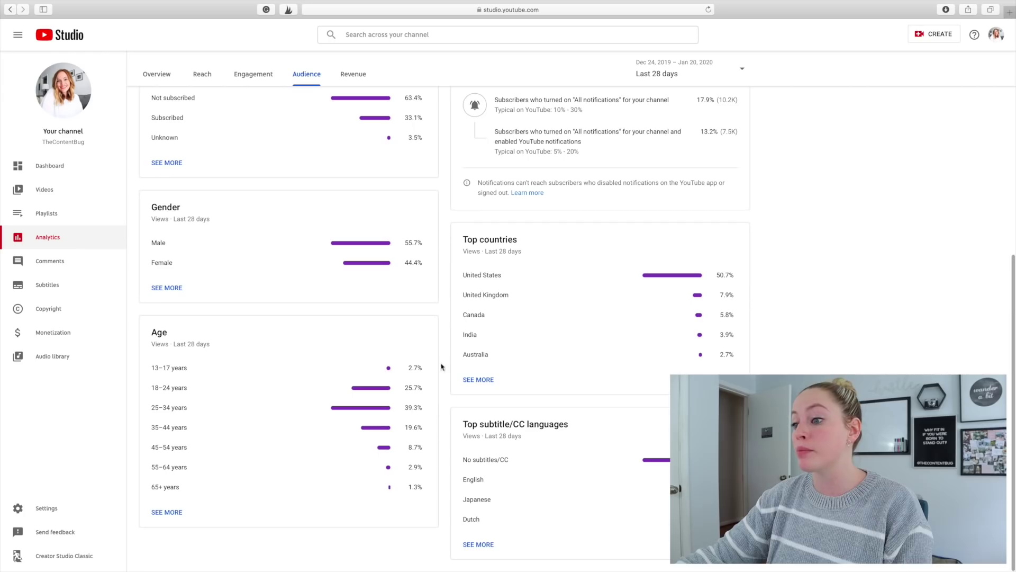
{"action": "scroll", "coordinate": [456, 331], "scroll_direction": "up", "scroll_amount": 8}
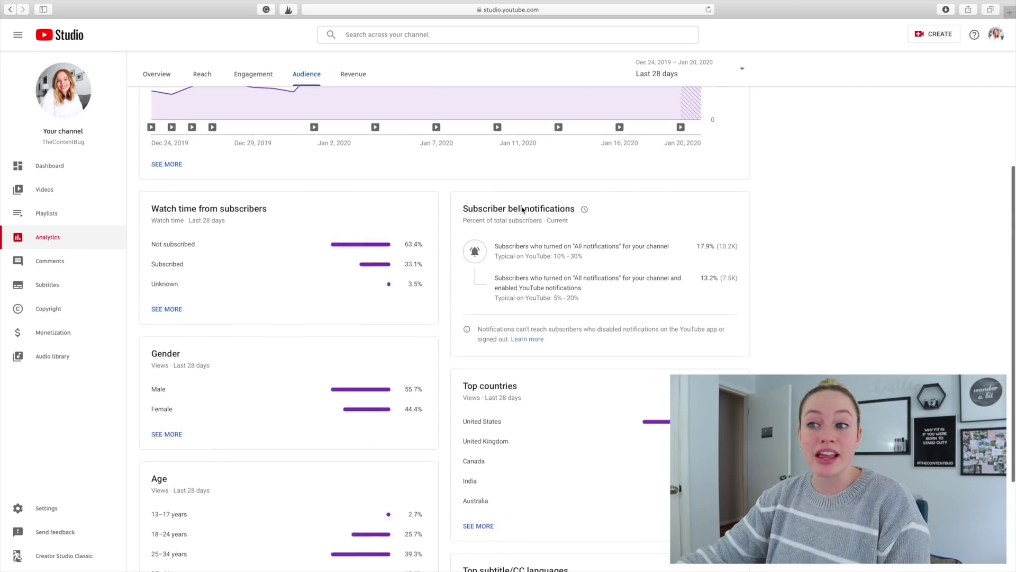
{"action": "scroll", "coordinate": [457, 331], "scroll_direction": "up", "scroll_amount": 3}
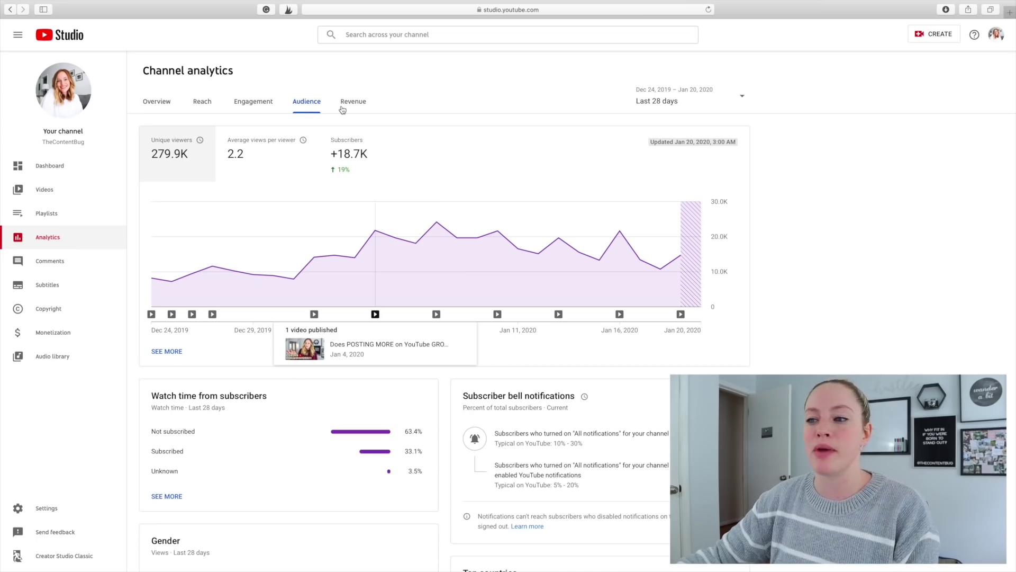
Step: Switch channel analytics to the Revenue tab and scroll through the revenue cards
{"action": "left_click", "coordinate": [357, 103]}
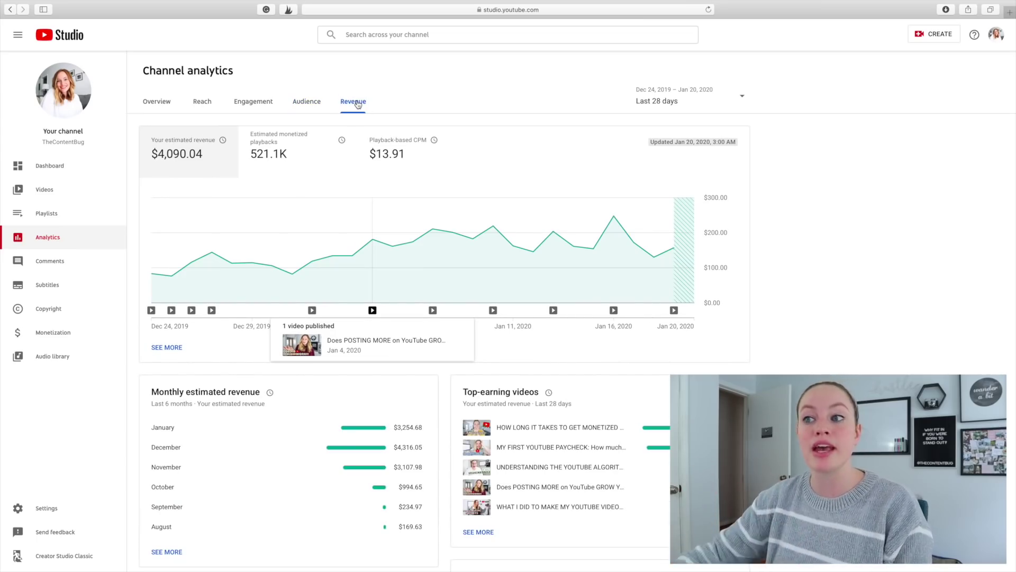
{"action": "scroll", "coordinate": [350, 333], "scroll_direction": "down", "scroll_amount": 5}
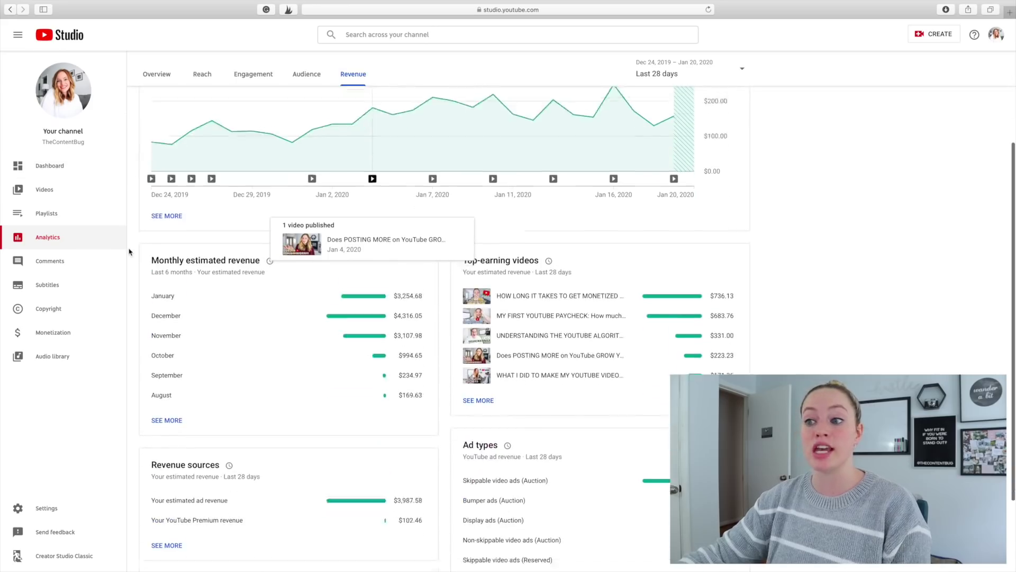
{"action": "scroll", "coordinate": [412, 248], "scroll_direction": "up", "scroll_amount": 1}
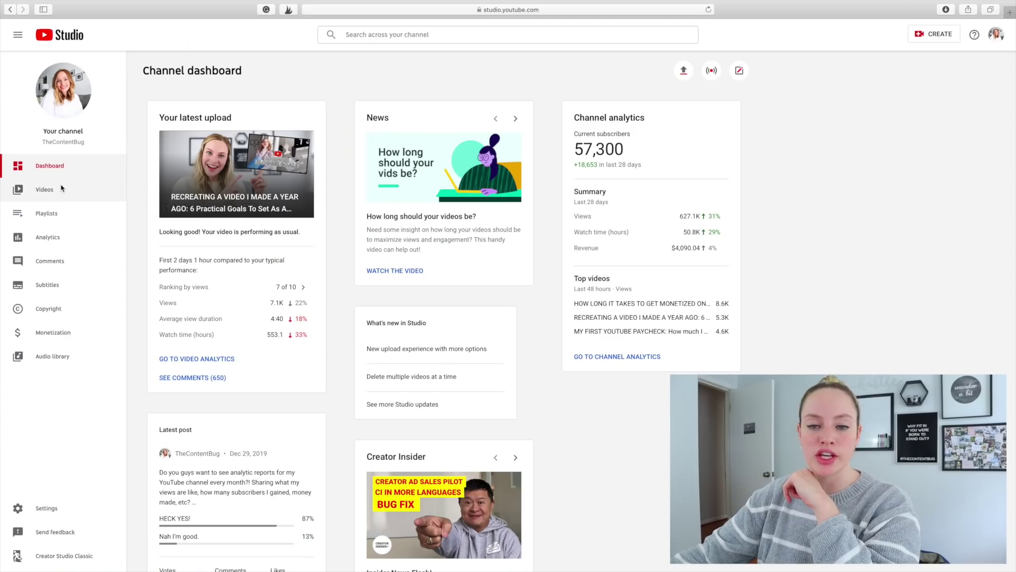
Step: Open Channel videos to list uploads, including the Jan 19, 2020 video with 7,004 views
{"action": "left_click", "coordinate": [62, 187]}
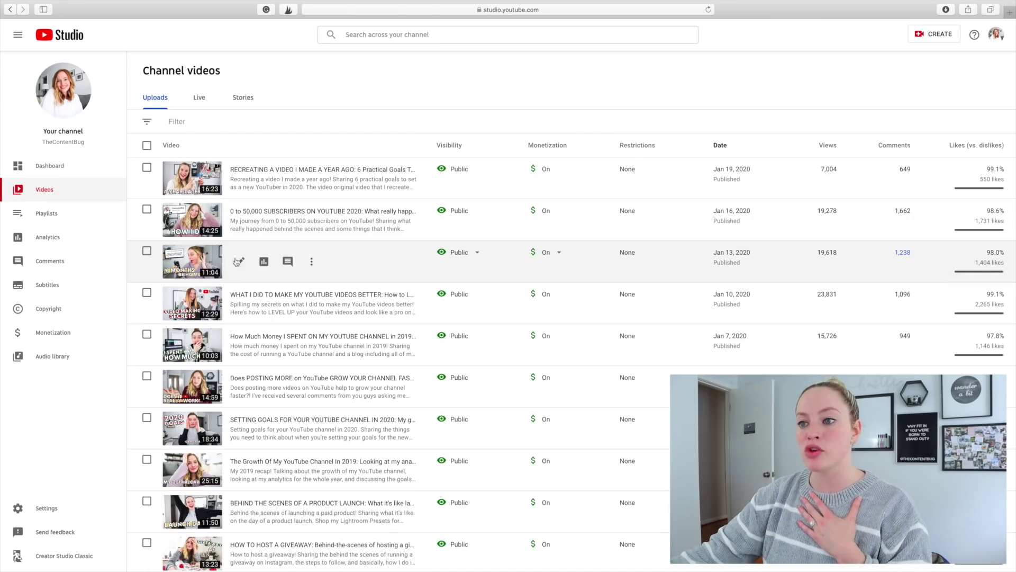
{"action": "left_click", "coordinate": [266, 266]}
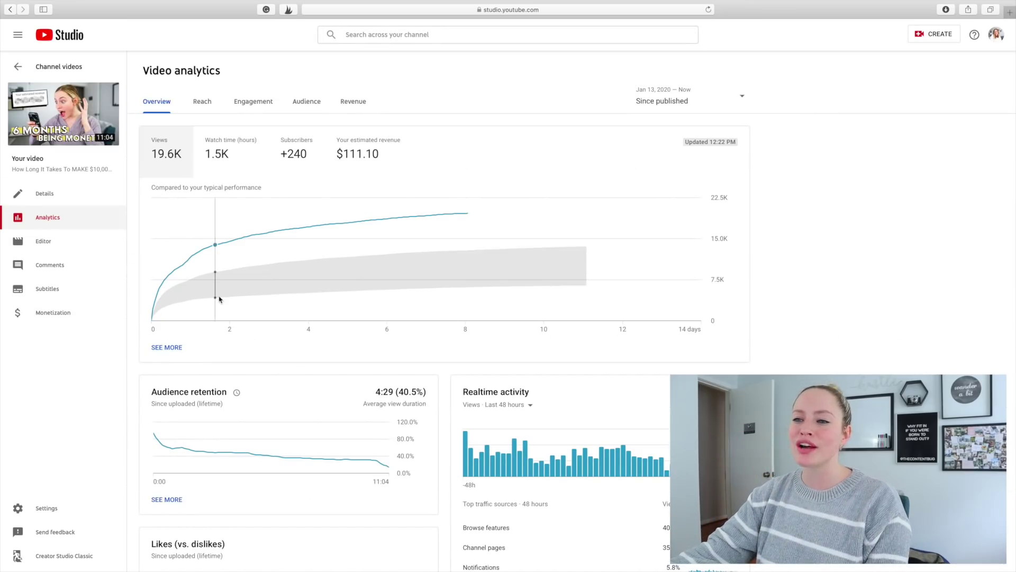
{"action": "mouse_move", "coordinate": [220, 299]}
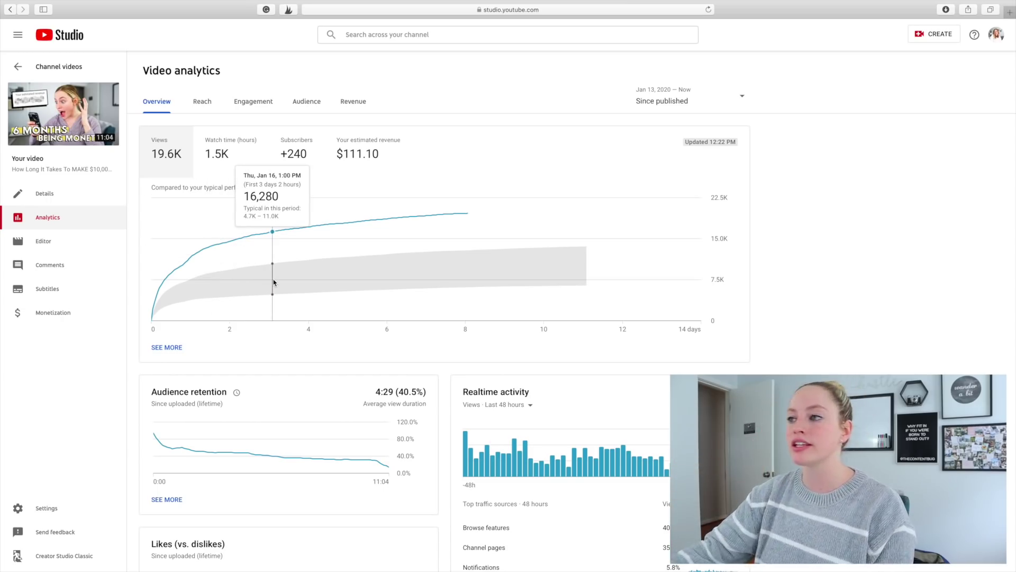
{"action": "left_click", "coordinate": [668, 103]}
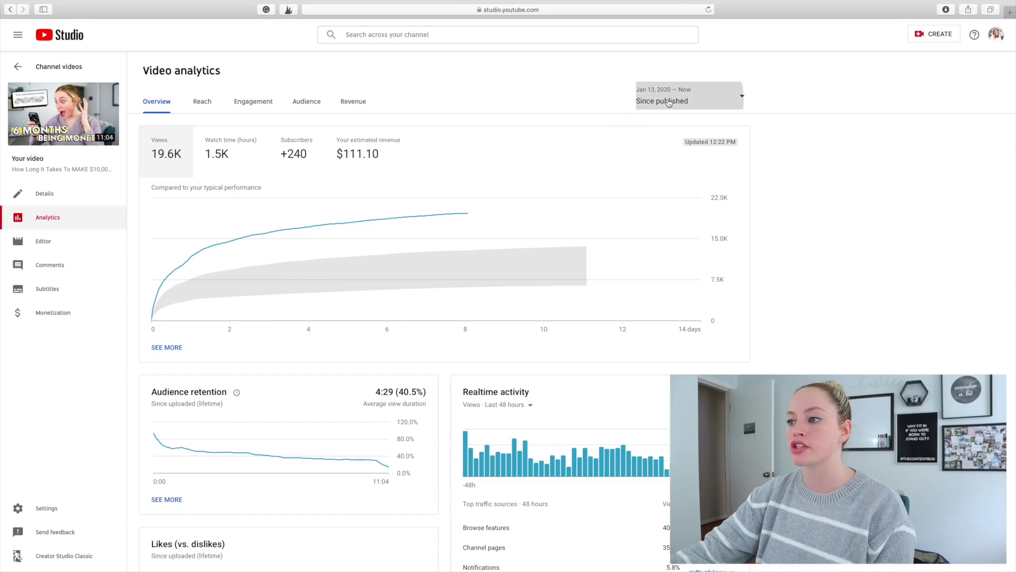
{"action": "left_click", "coordinate": [661, 293]}
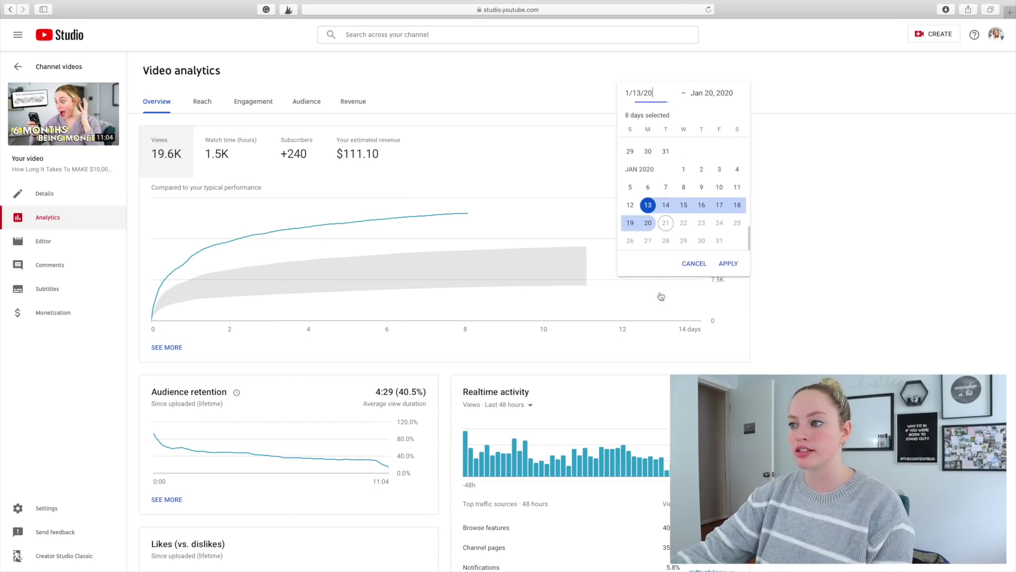
{"action": "left_click", "coordinate": [716, 98]}
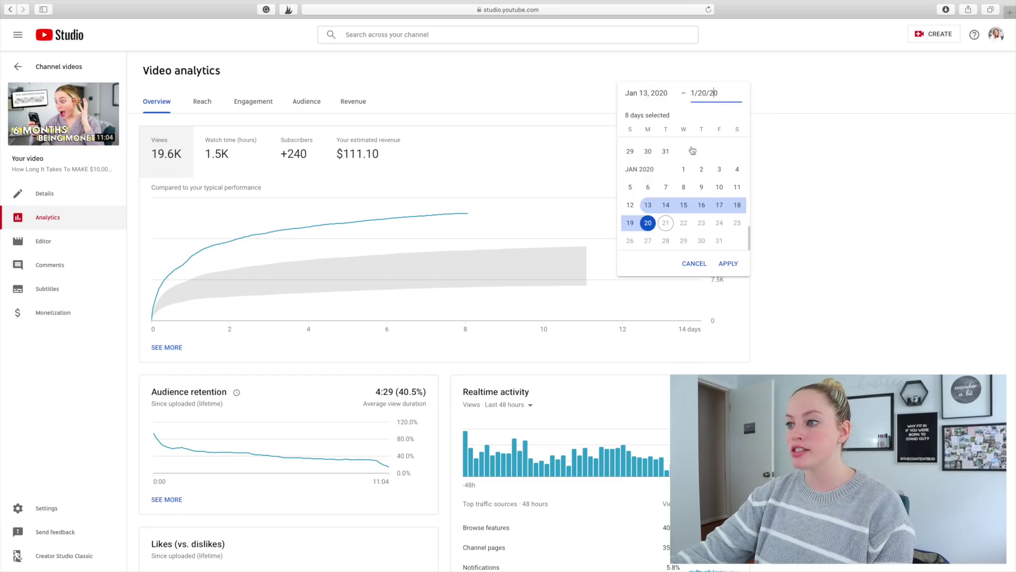
{"action": "left_click", "coordinate": [648, 223]}
{"action": "left_click", "coordinate": [724, 264]}
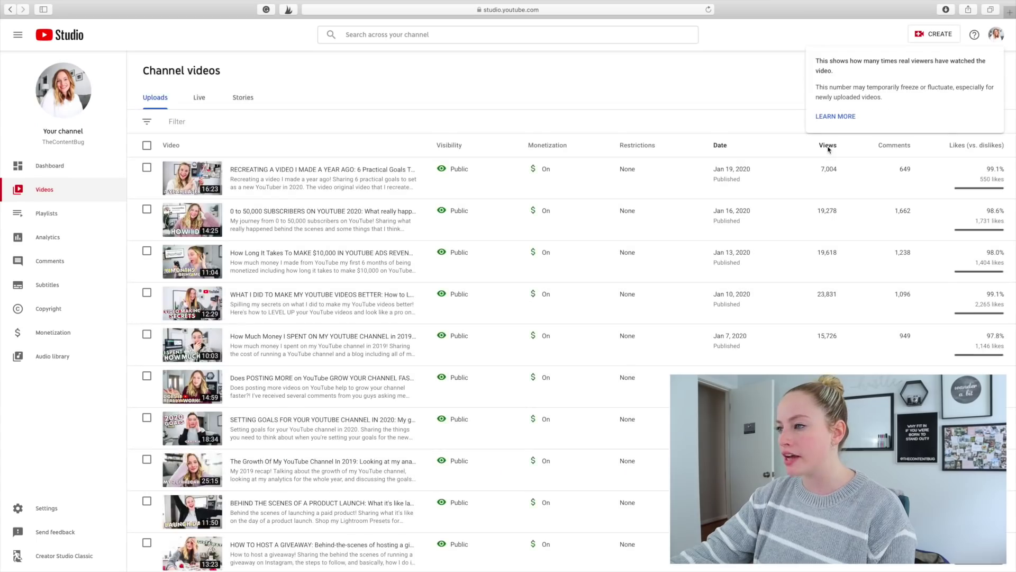
Step: Sort uploads by most views and show date-range options for the Aug 28, 2019 video's analytics
{"action": "left_click", "coordinate": [828, 147]}
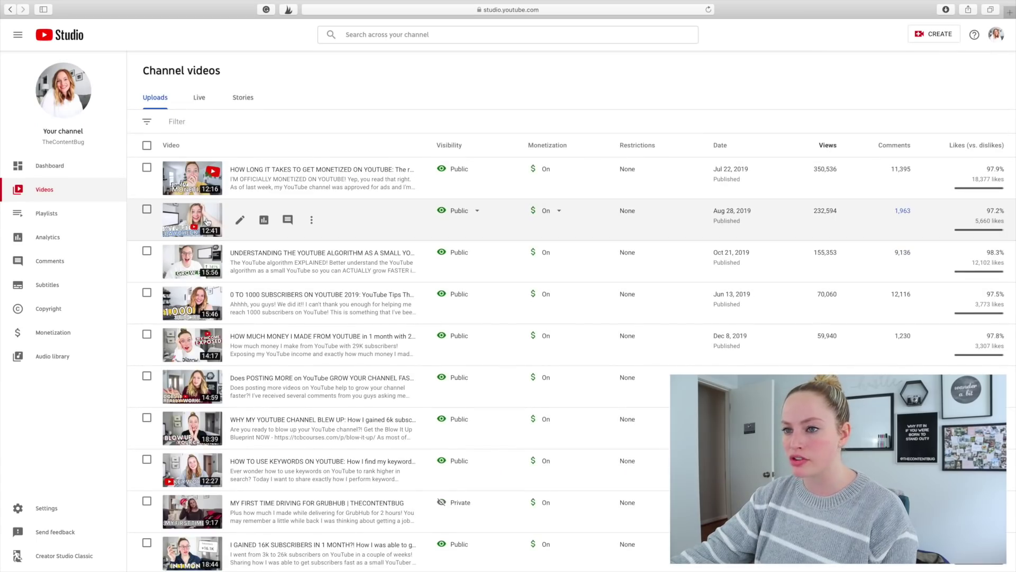
{"action": "left_click", "coordinate": [204, 221]}
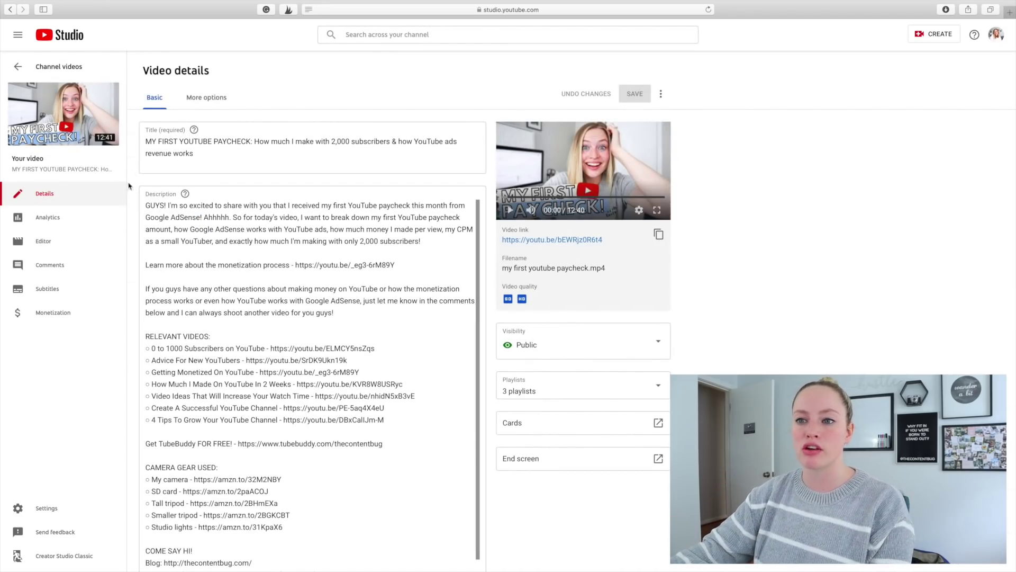
{"action": "left_click", "coordinate": [53, 222]}
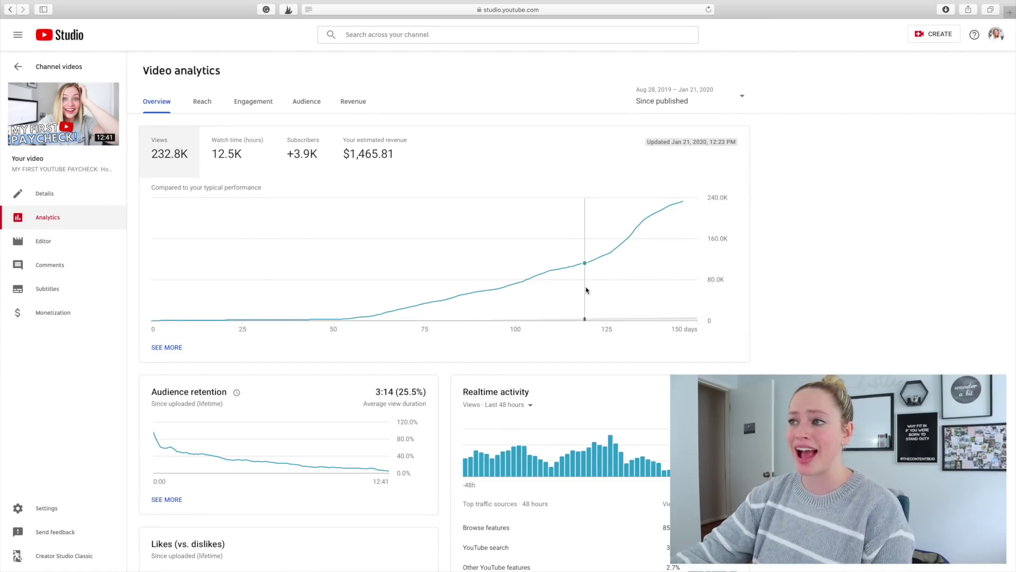
{"action": "left_click", "coordinate": [728, 102]}
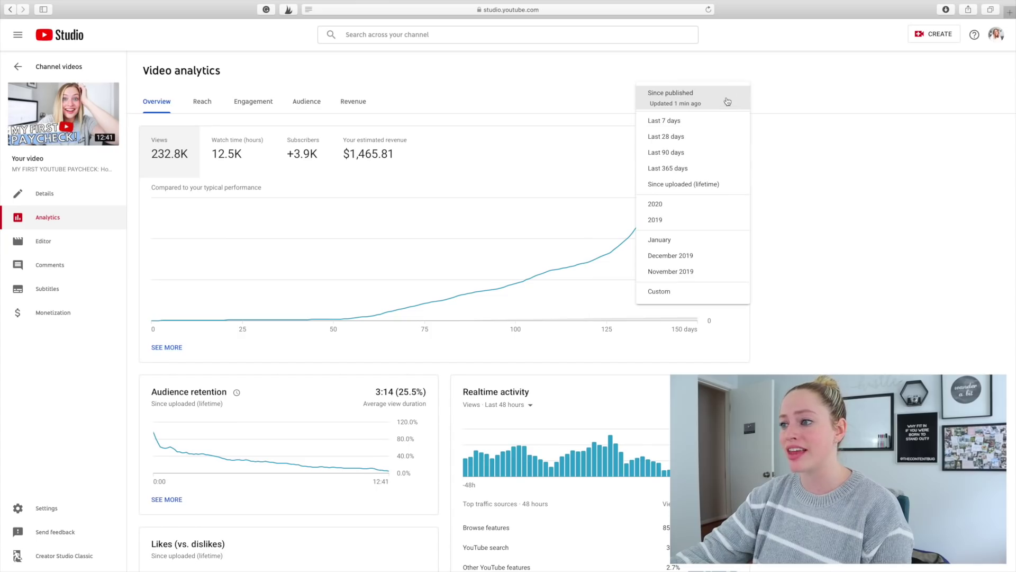
Step: Apply a custom Aug 28, 2019 – Jan 20, 2020 range and chart the video's $1,465.81 estimated revenue
{"action": "left_click", "coordinate": [669, 292]}
{"action": "left_click", "coordinate": [710, 100]}
{"action": "left_click", "coordinate": [650, 225]}
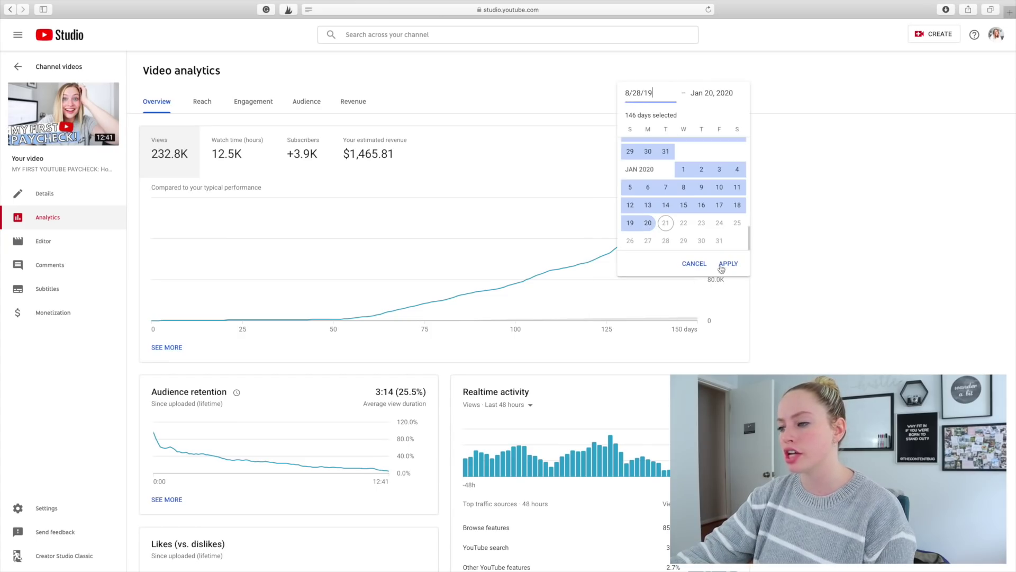
{"action": "left_click", "coordinate": [728, 264]}
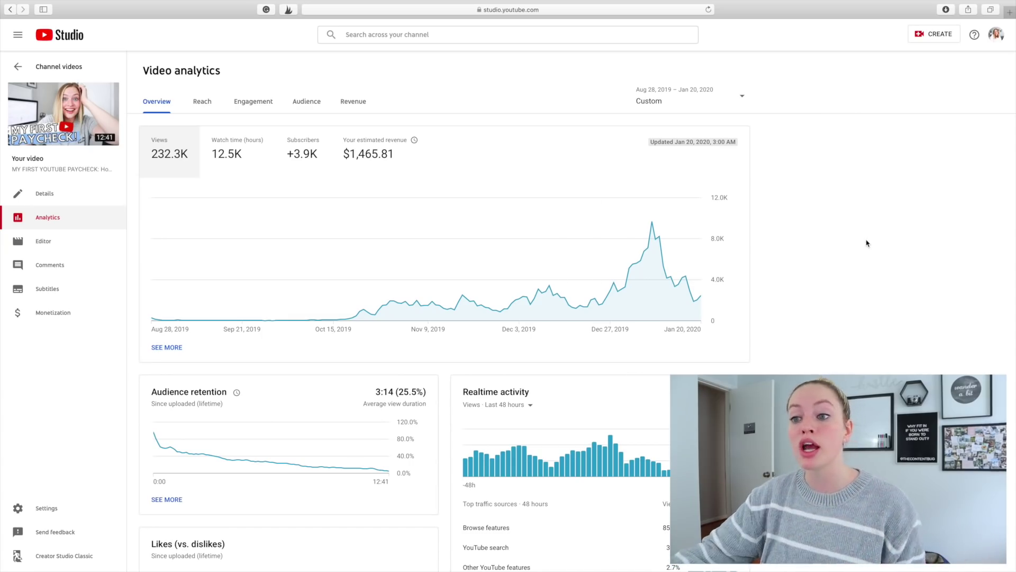
{"action": "mouse_move", "coordinate": [152, 320]}
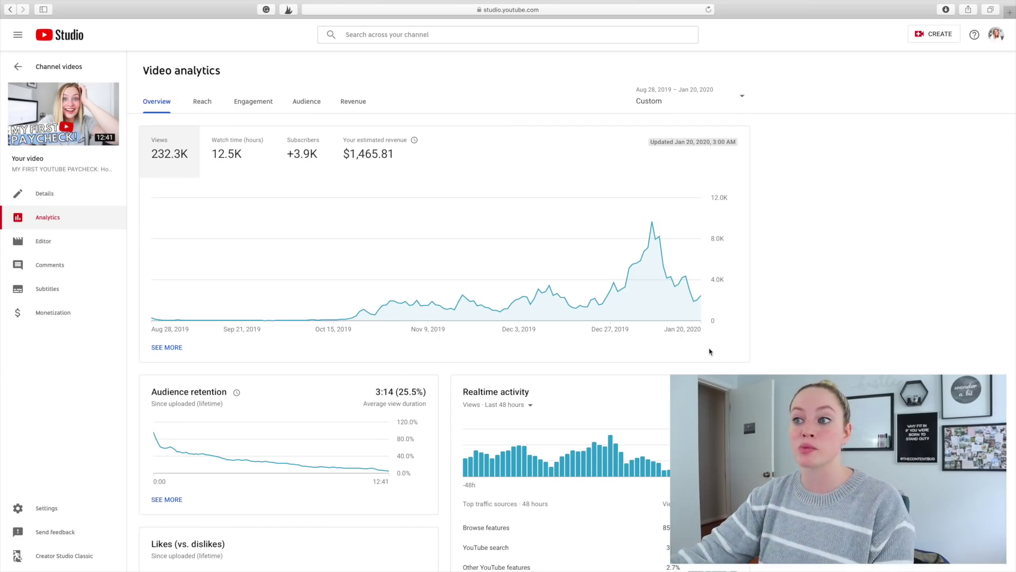
{"action": "left_click", "coordinate": [374, 154]}
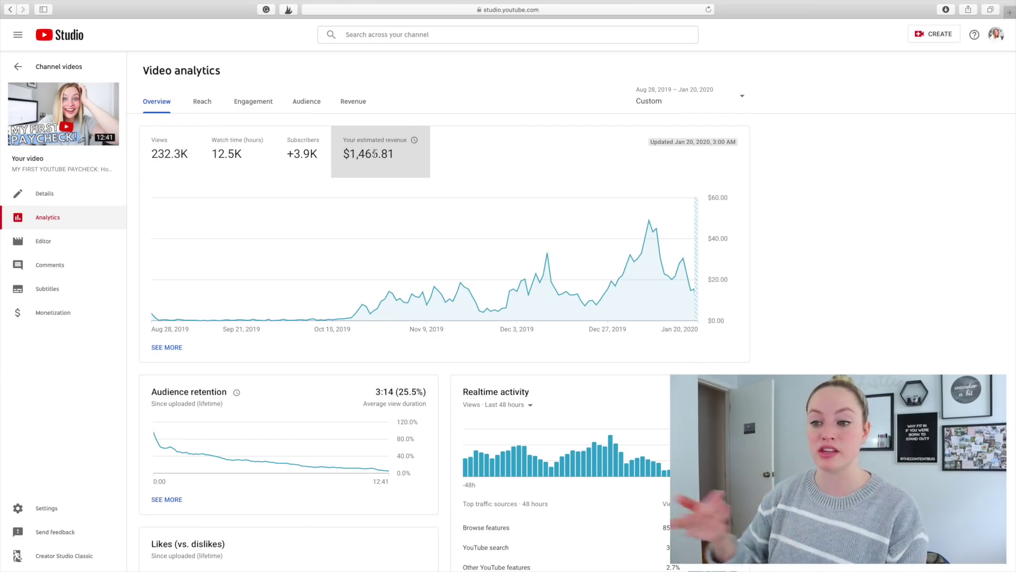
{"action": "scroll", "coordinate": [374, 153], "scroll_direction": "down", "scroll_amount": 3}
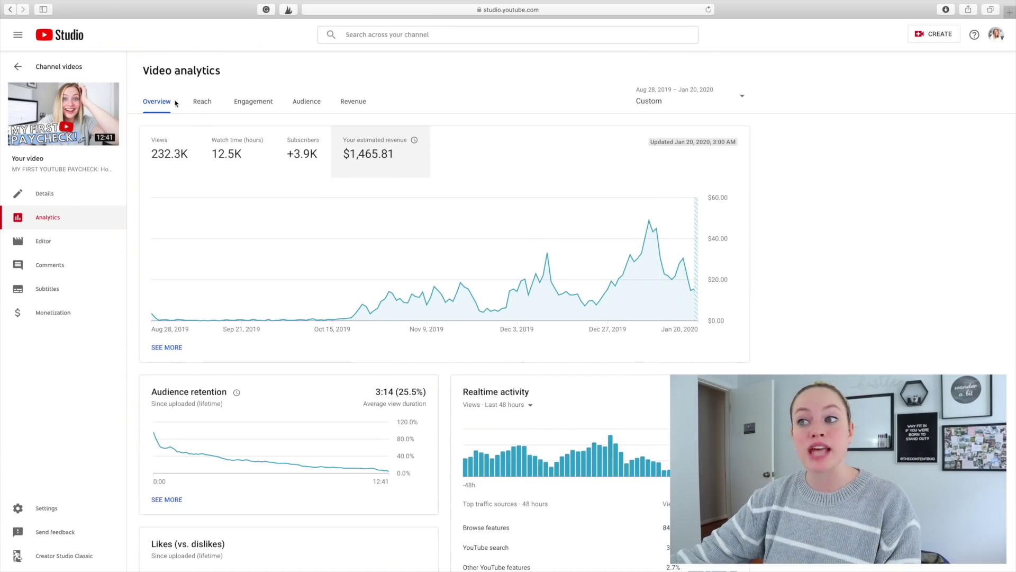
{"action": "left_click", "coordinate": [205, 104]}
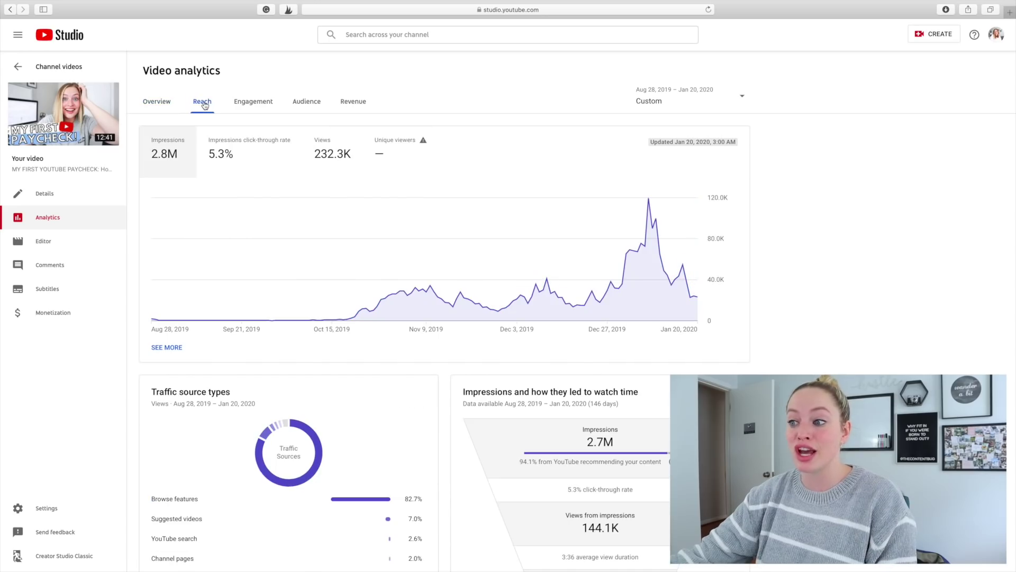
Step: Check the Reach traffic source types, then view the revenue breakdown with $12.33 playback-based CPM
{"action": "scroll", "coordinate": [455, 302], "scroll_direction": "down", "scroll_amount": 5}
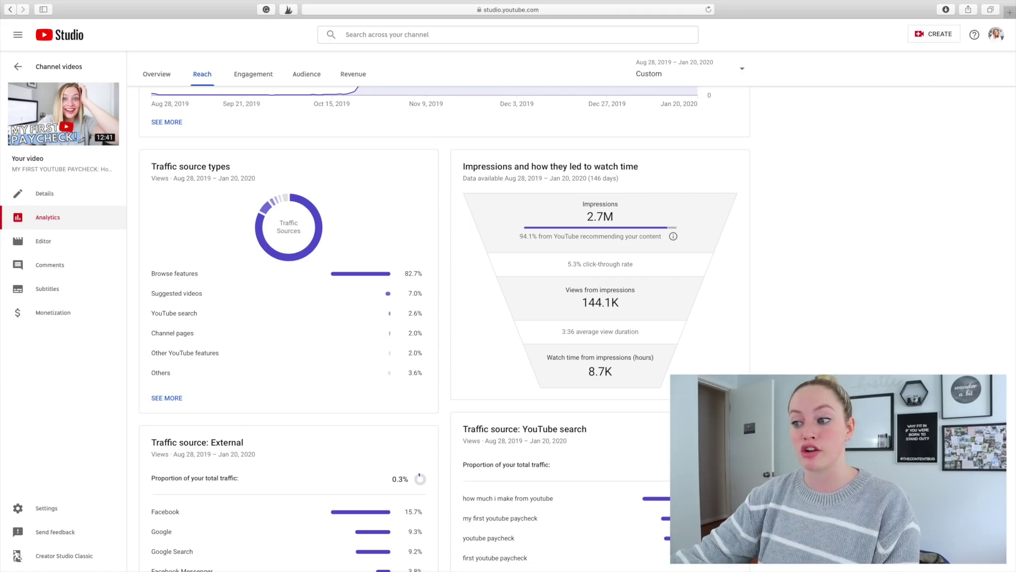
{"action": "scroll", "coordinate": [765, 265], "scroll_direction": "up", "scroll_amount": 3}
{"action": "left_click", "coordinate": [350, 74]}
{"action": "scroll", "coordinate": [420, 154], "scroll_direction": "down", "scroll_amount": 1}
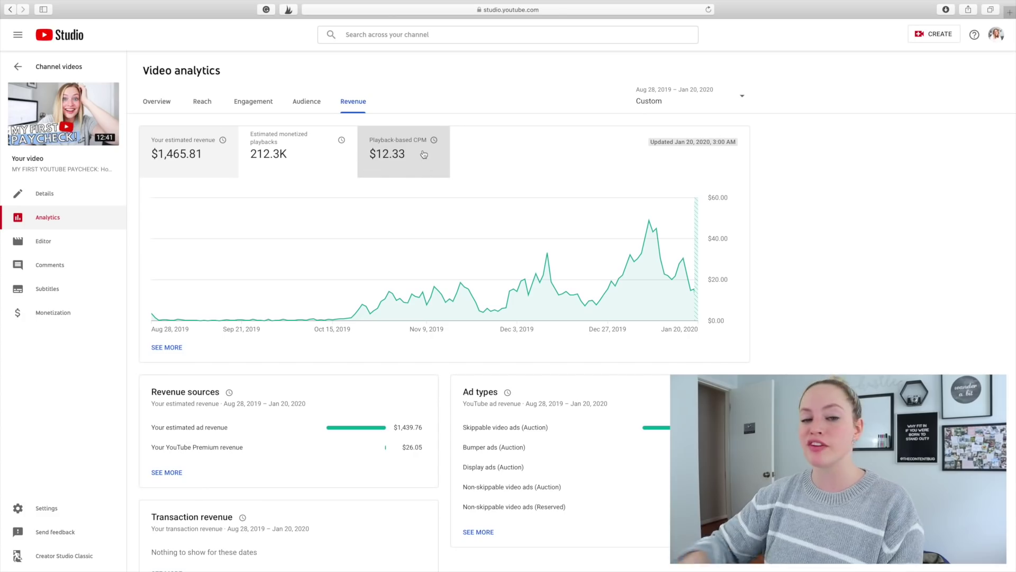